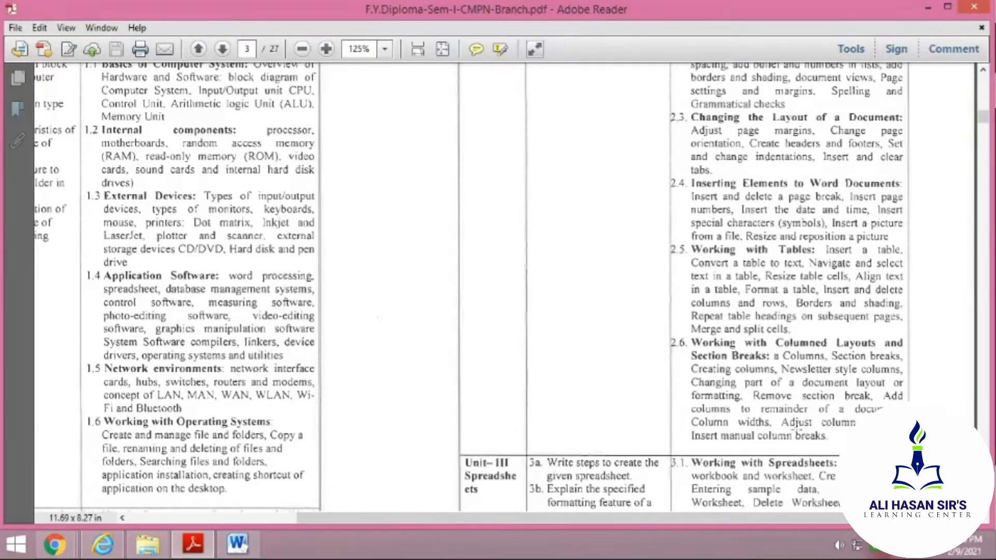
# Step: Switch to the FUNDAMENTALS OF ICT document in Word and go to the SR.NO. table on page 2
pyautogui.click(238, 543)
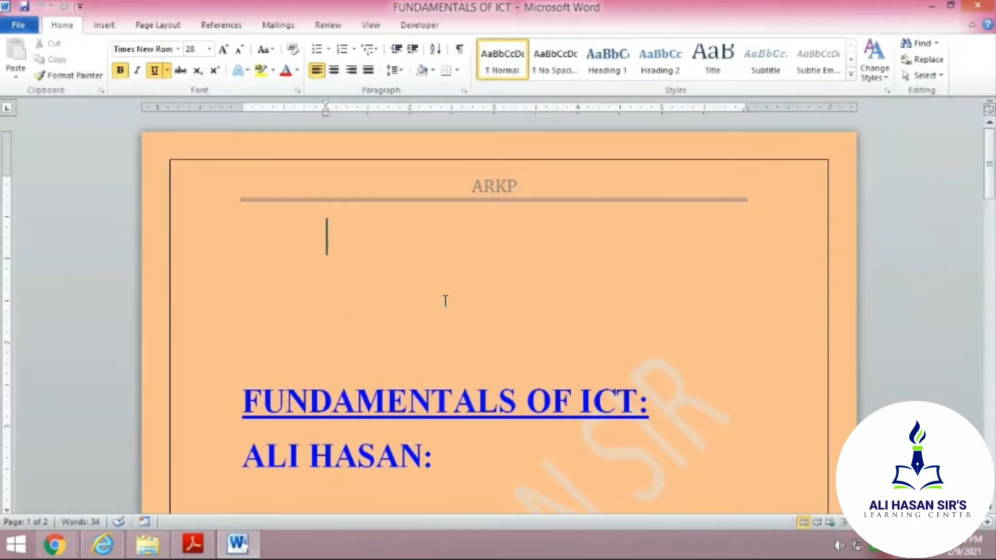
pyautogui.scroll(-3, 482, 301)
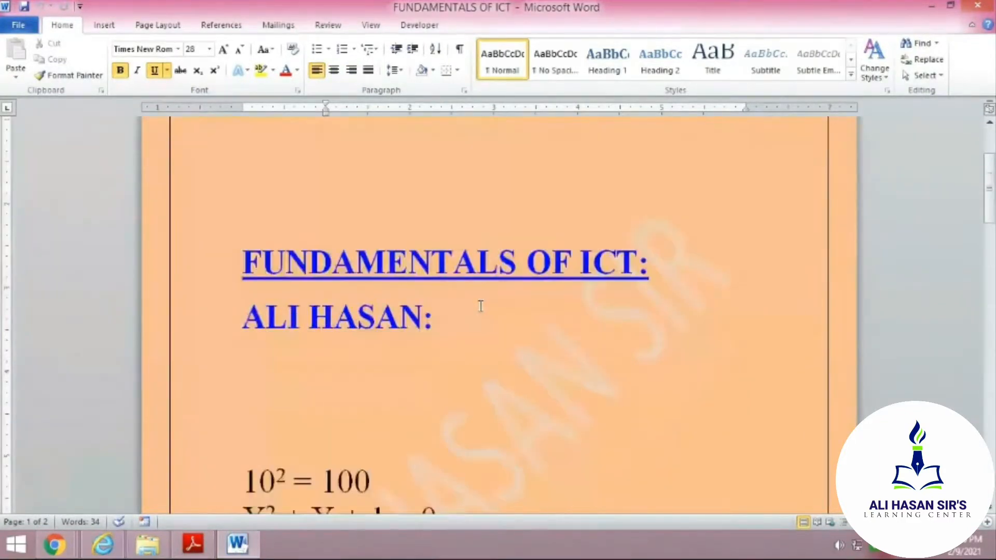
pyautogui.scroll(-10, 484, 371)
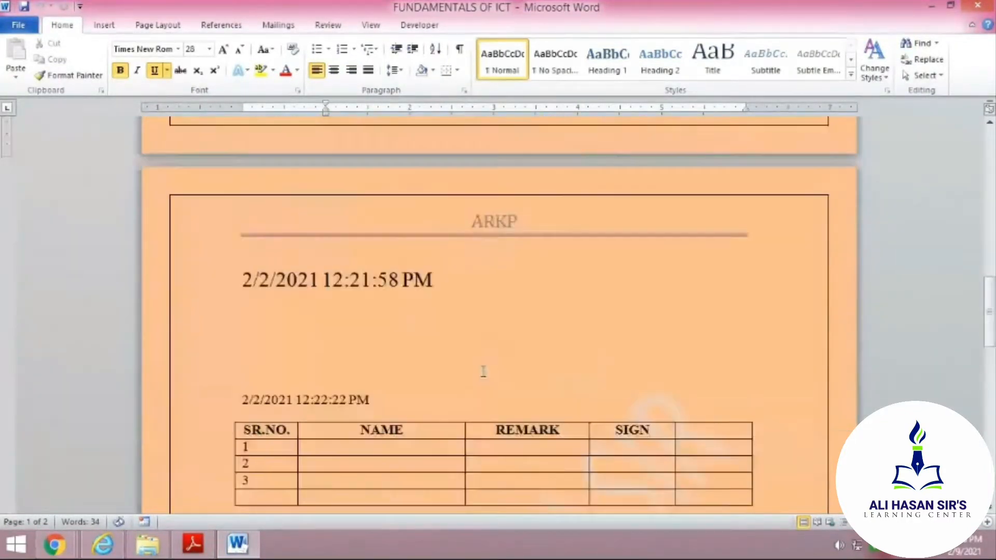
pyautogui.scroll(2, 483, 371)
pyautogui.scroll(-3, 482, 371)
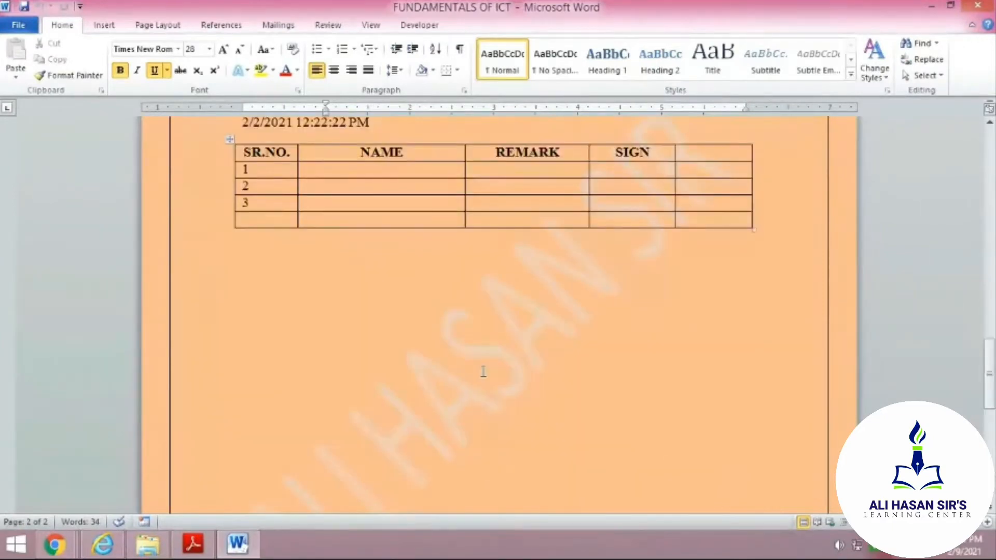
pyautogui.scroll(3, 482, 371)
pyautogui.scroll(1, 483, 369)
pyautogui.scroll(-1, 493, 377)
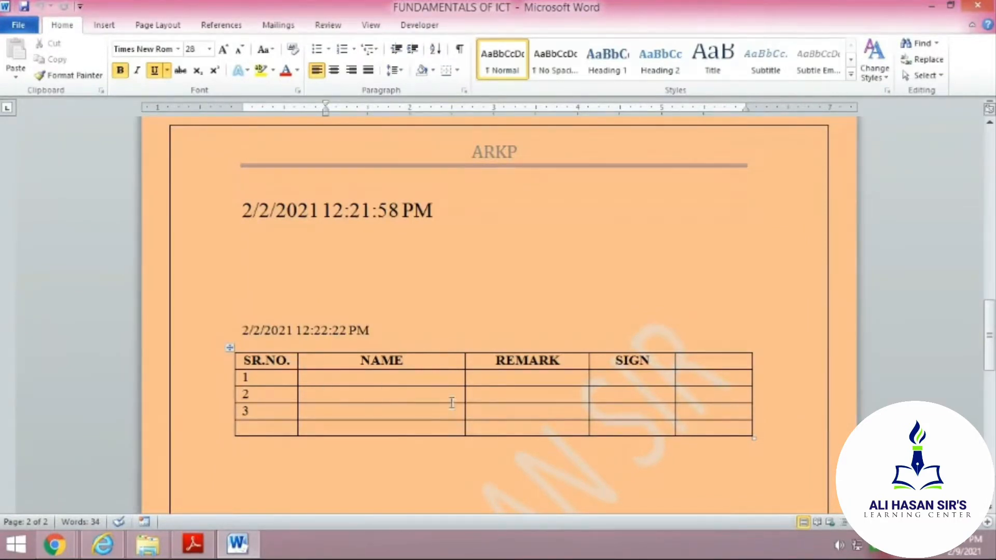
# Step: Compare the table tools available with the cursor inside the table and outside it
pyautogui.click(368, 378)
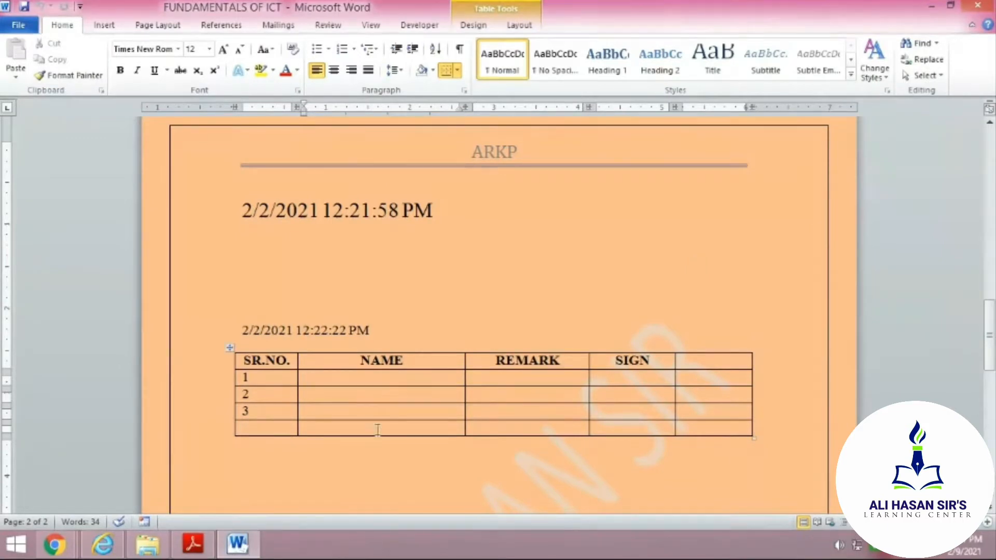
pyautogui.click(361, 414)
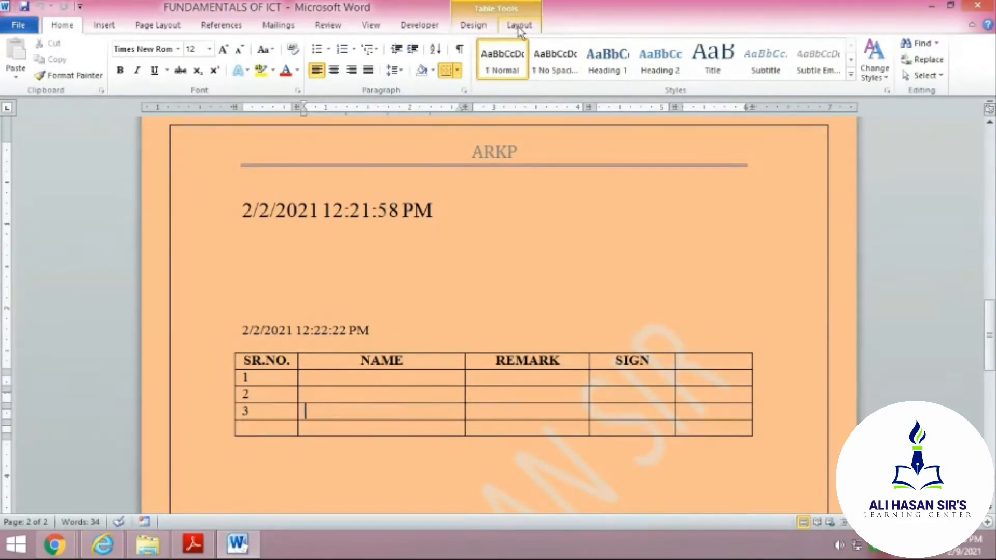
pyautogui.click(481, 217)
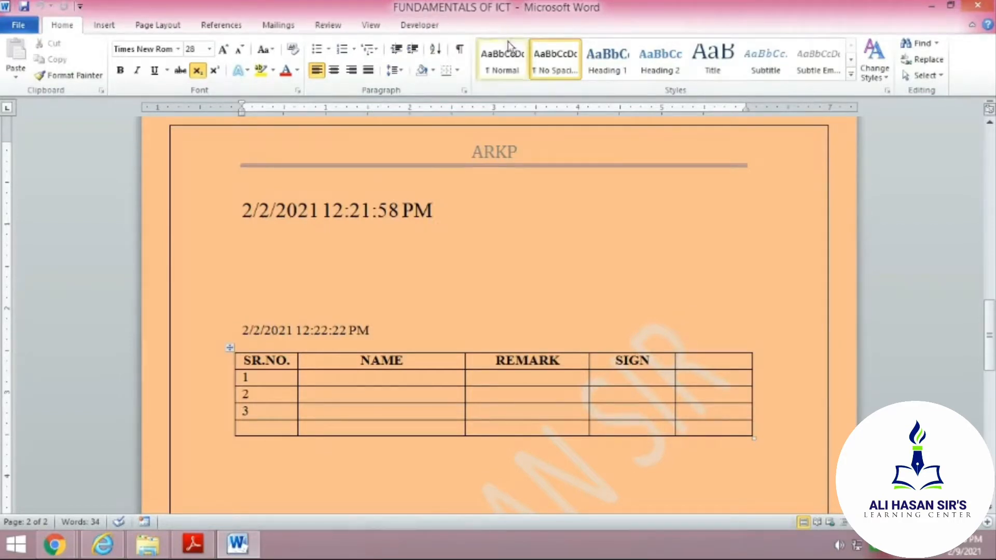
# Step: Try the purple Light Shading table style on the SR.NO. table
pyautogui.click(337, 394)
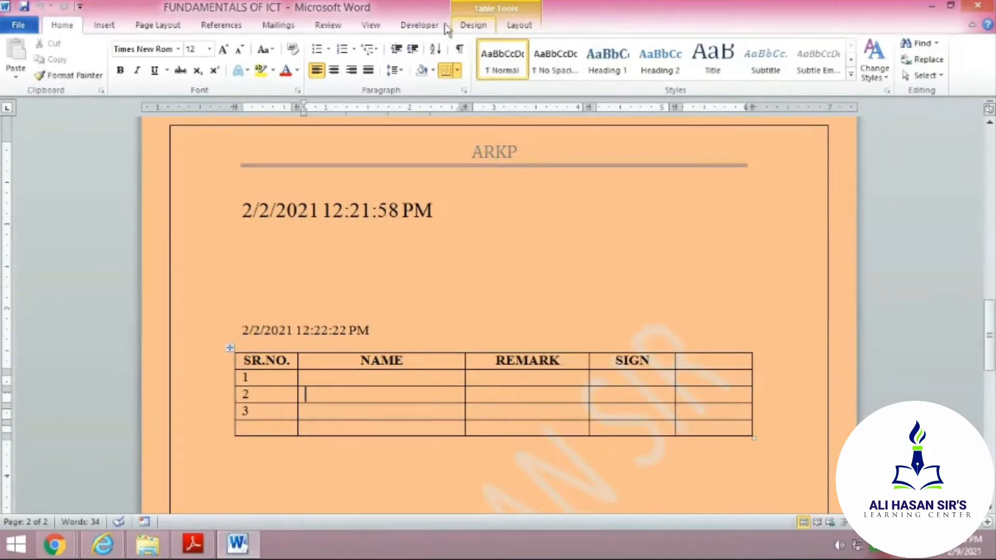
pyautogui.click(469, 25)
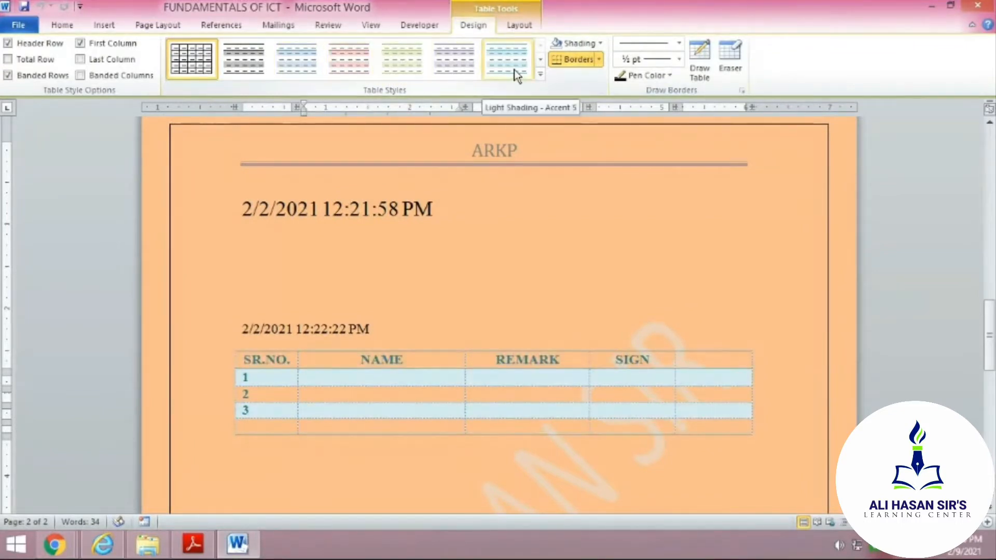
pyautogui.click(307, 389)
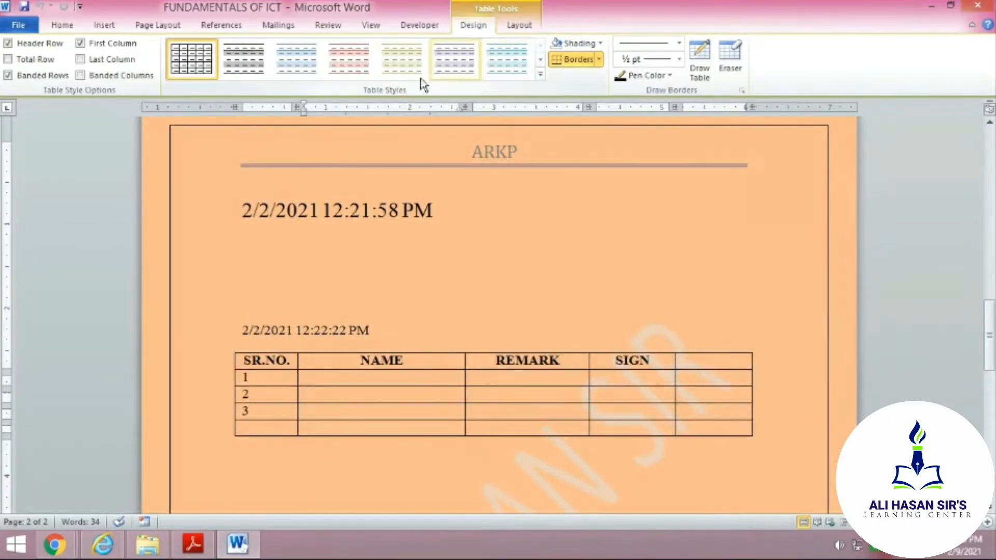
pyautogui.click(452, 61)
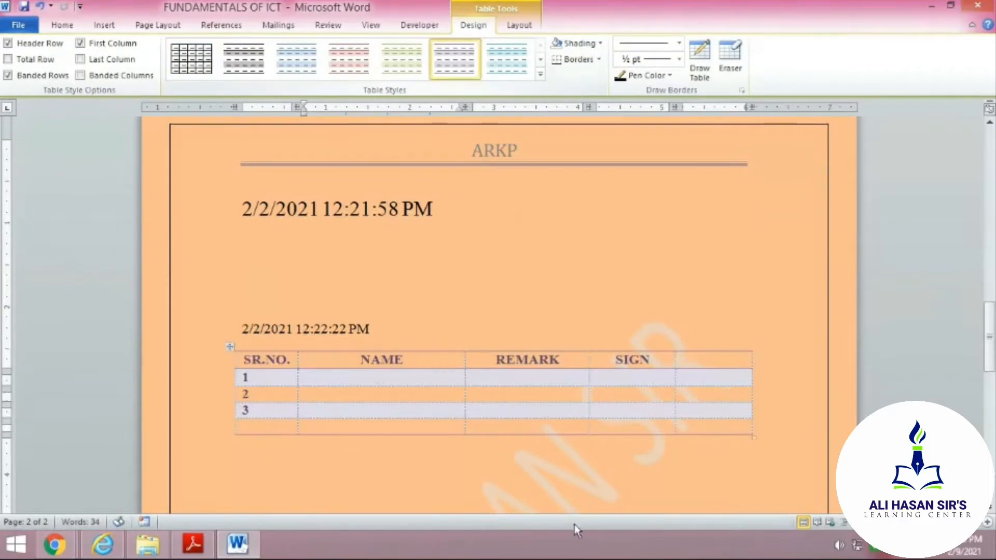
pyautogui.click(410, 478)
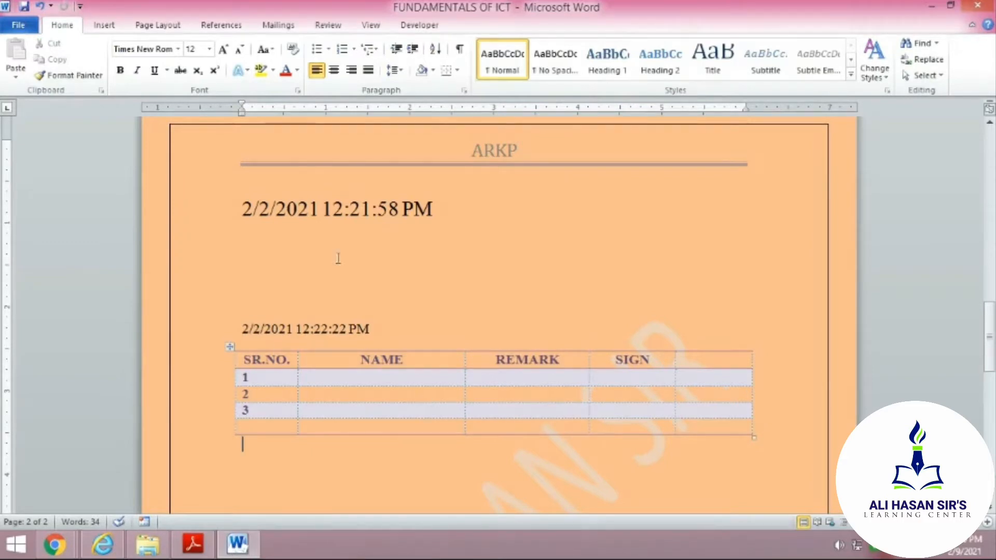
# Step: Try the orange built-in table style with a solid header row and first column on the table
pyautogui.click(400, 381)
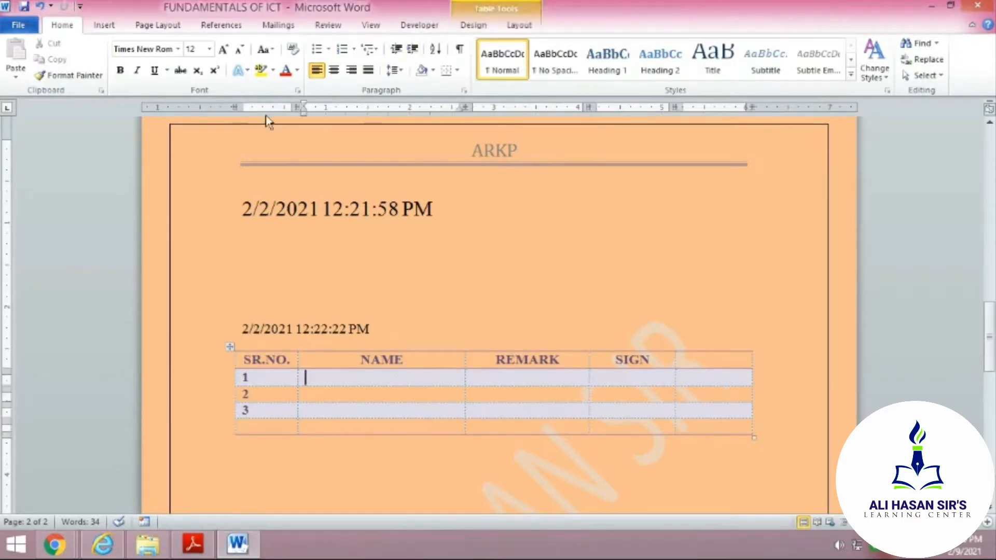
pyautogui.click(464, 26)
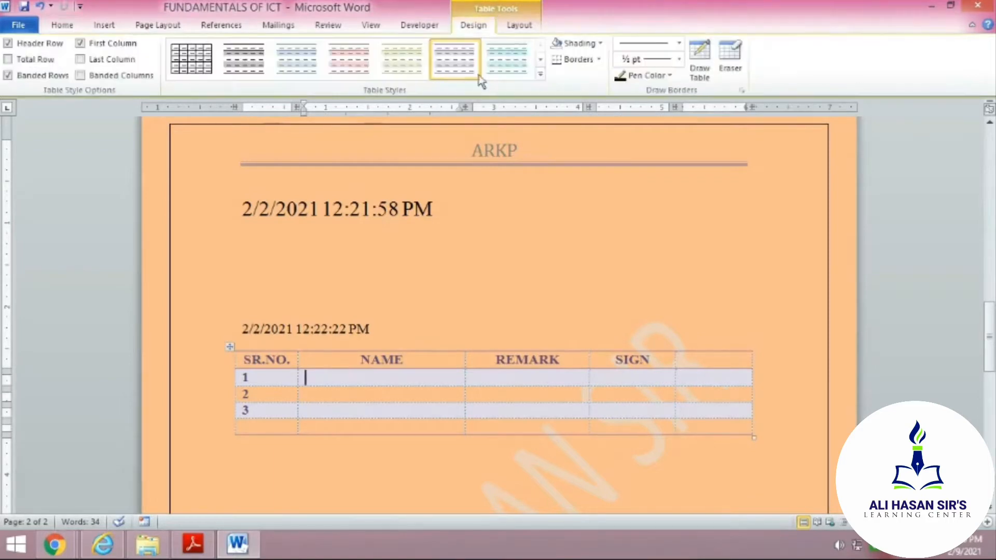
pyautogui.click(540, 76)
pyautogui.click(497, 282)
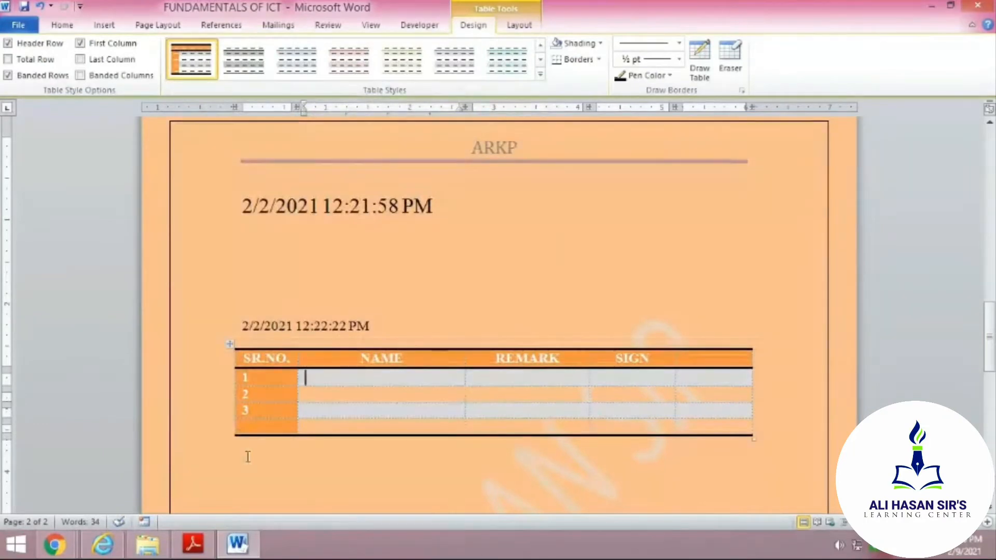
# Step: Try the built-in table style with a black header row and grey banded rows on the table
pyautogui.click(540, 75)
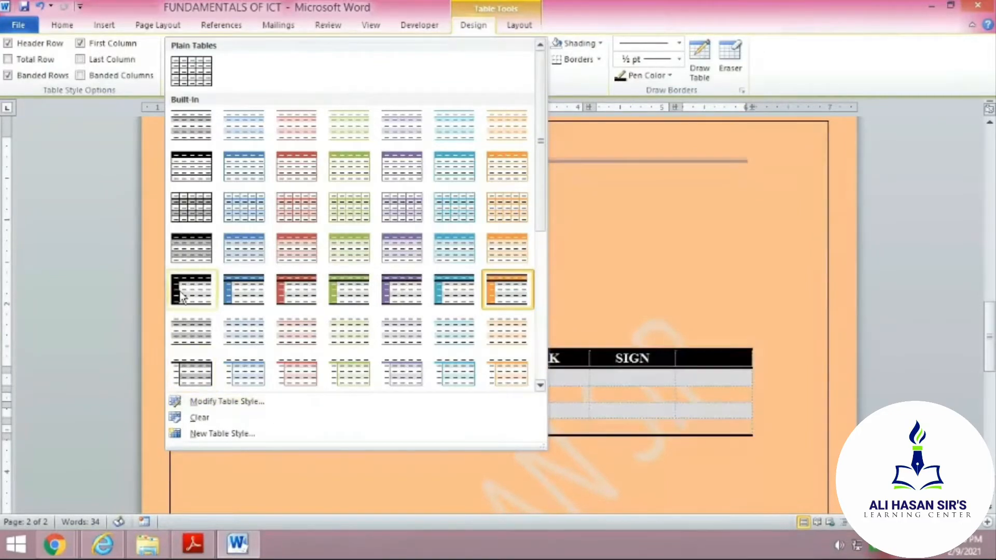
pyautogui.click(190, 262)
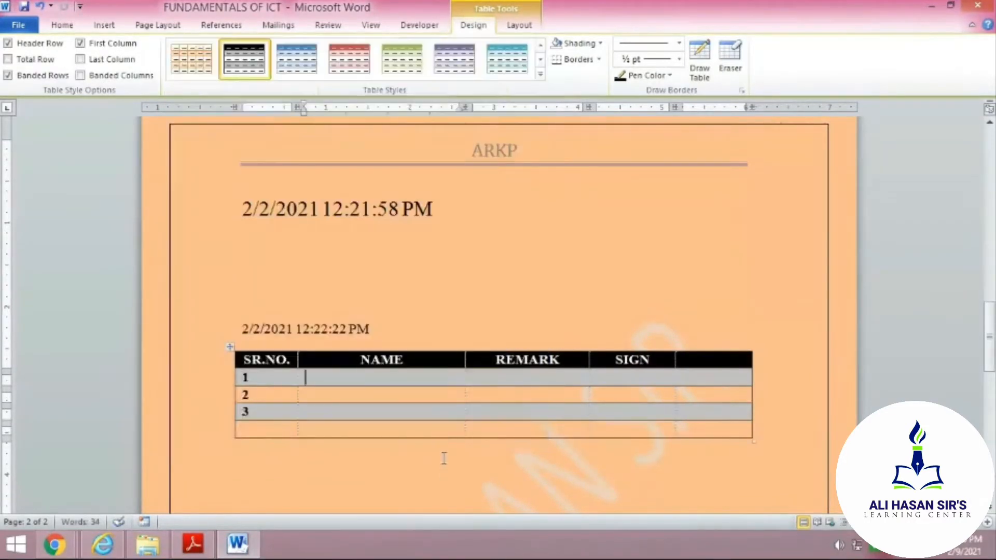
pyautogui.click(444, 456)
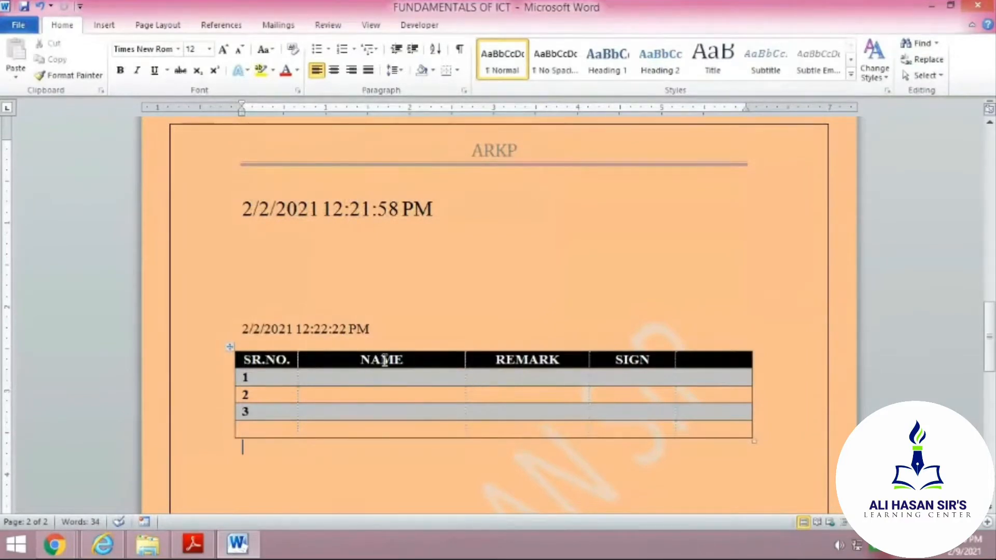
pyautogui.click(354, 378)
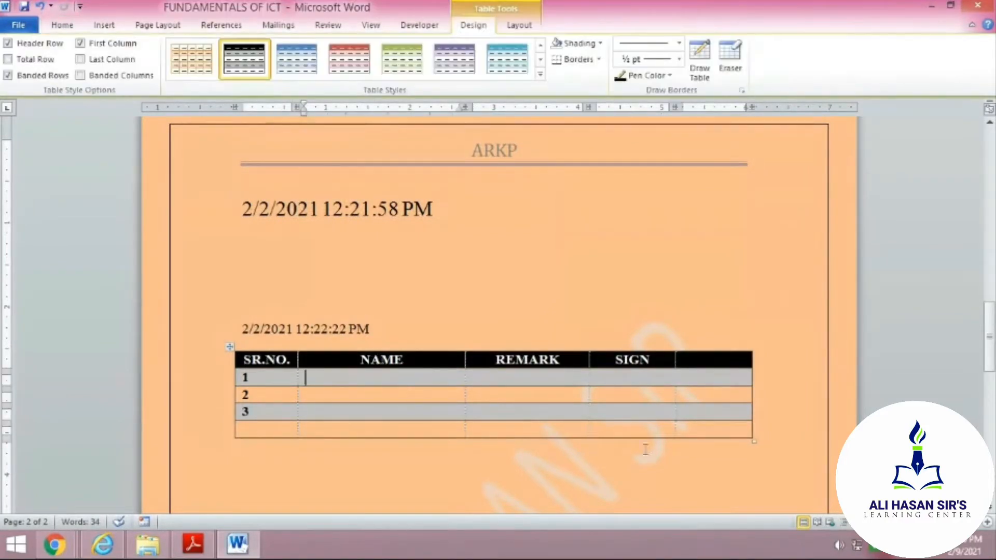
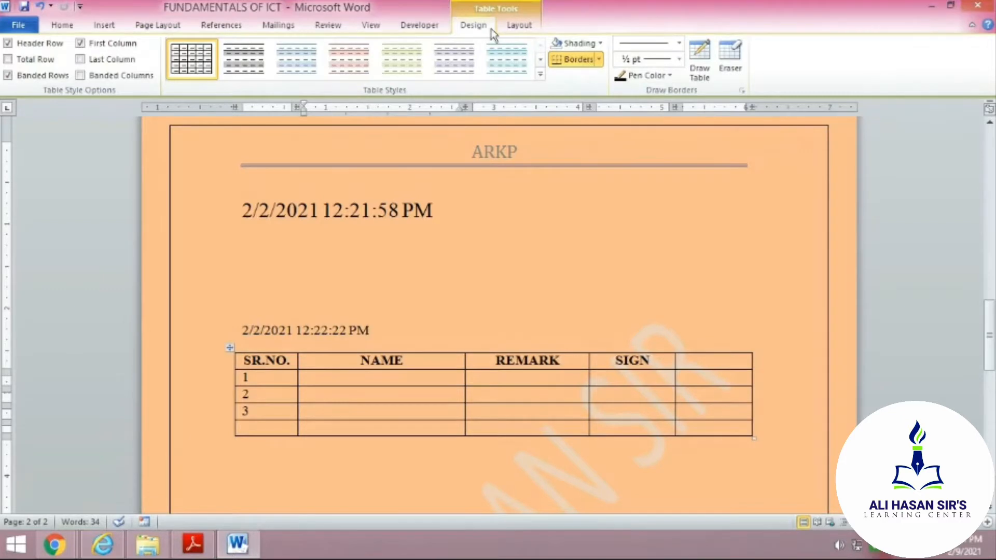
# Step: Show the table layout tools and review the row and column insertion options for the NAME cell of row 3
pyautogui.click(520, 25)
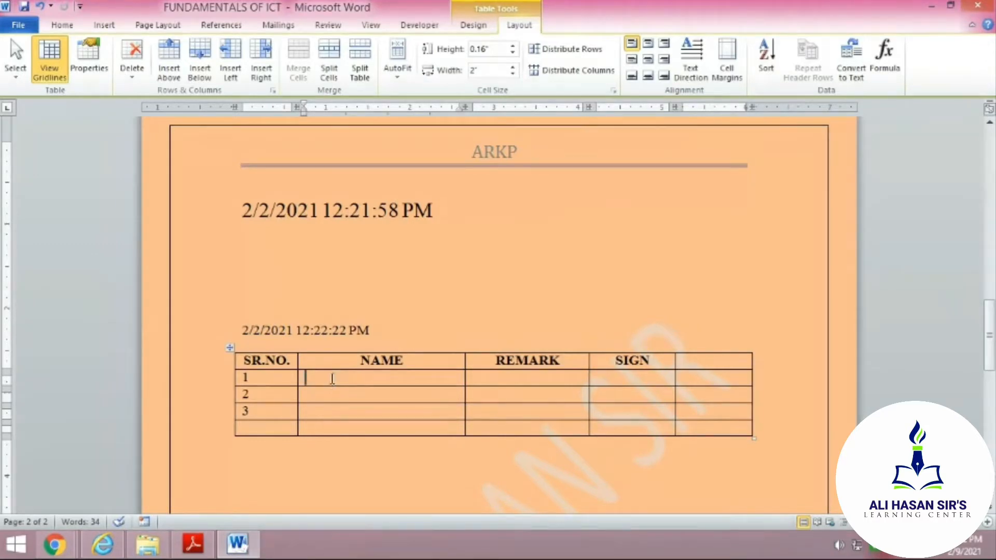
pyautogui.click(321, 413)
pyautogui.rightClick(310, 412)
pyautogui.moveTo(354, 149)
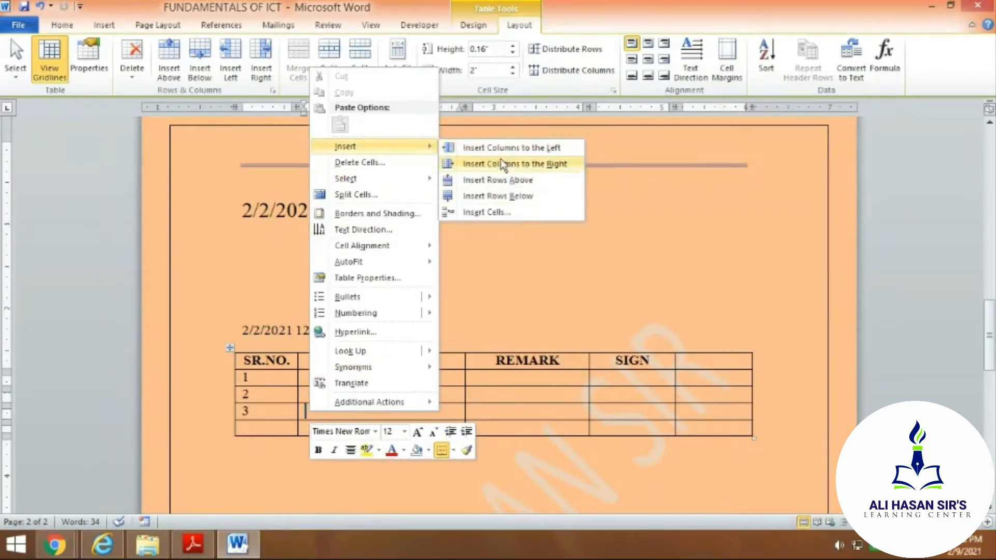
pyautogui.press('Escape')
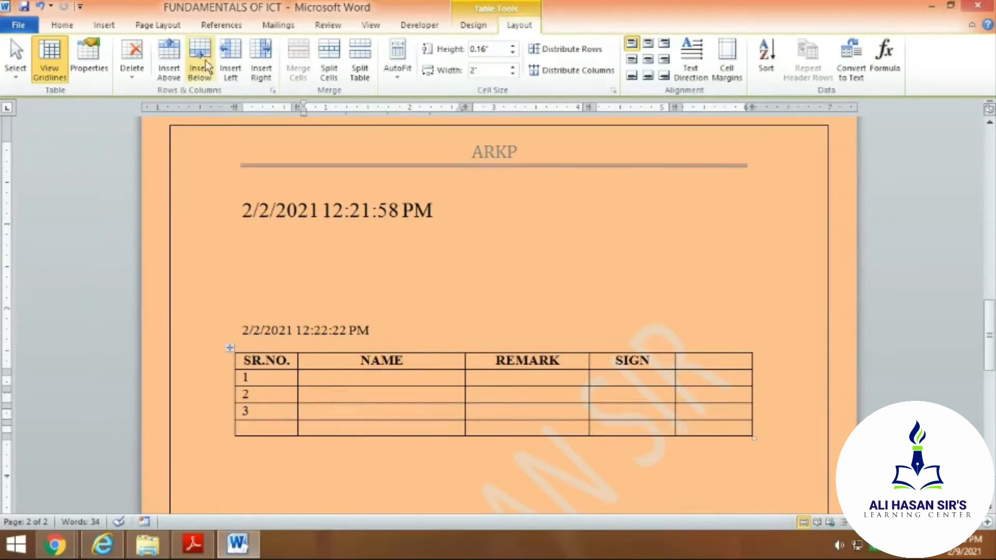
# Step: Try inserting an empty row above row 3, and undo the insertion
pyautogui.click(165, 72)
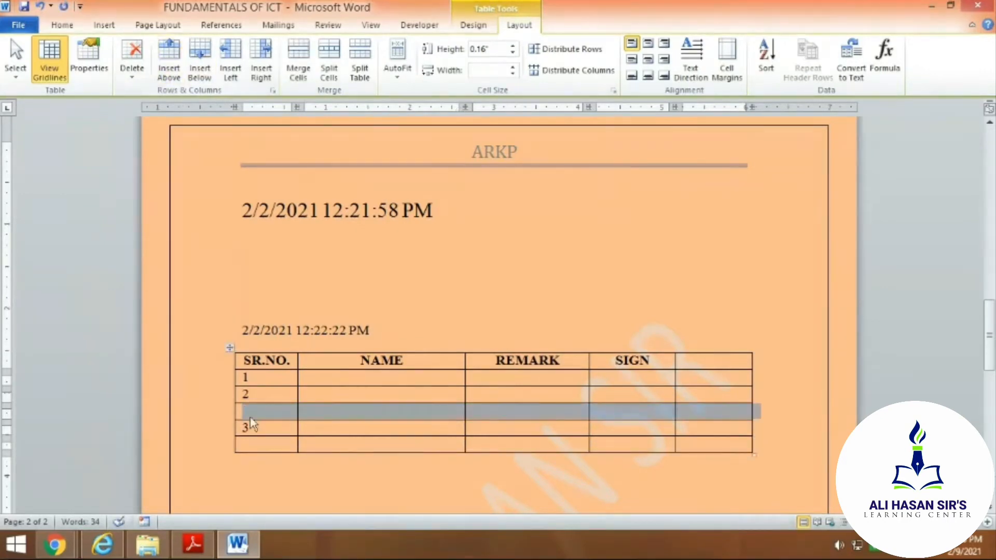
pyautogui.click(405, 434)
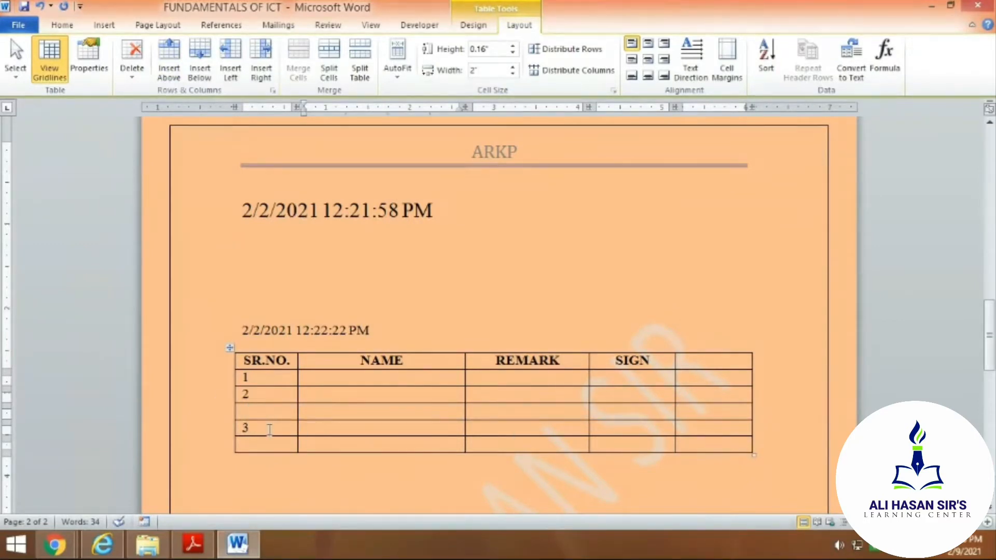
pyautogui.hotkey('ctrl', 'z')
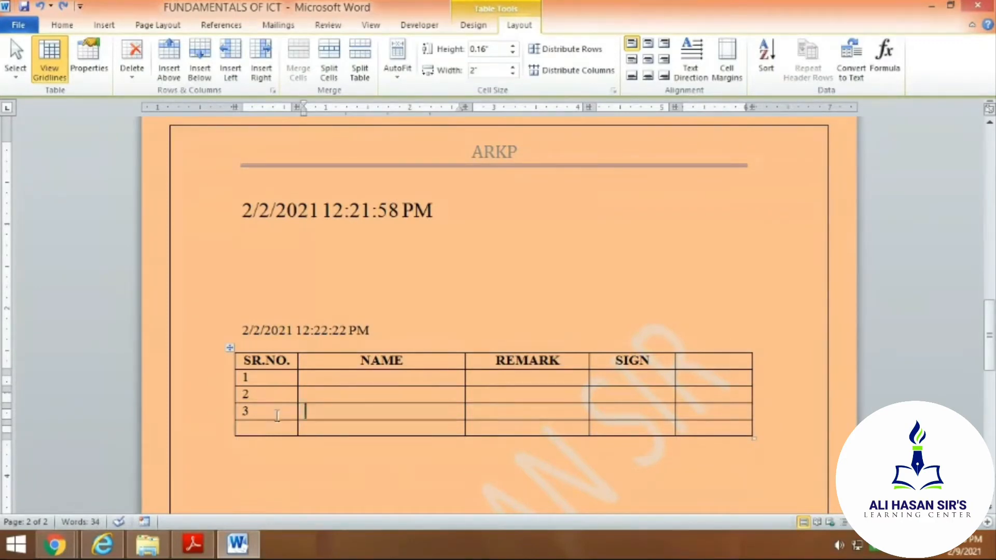
# Step: Insert an empty row below row 1 of the table
pyautogui.click(318, 392)
pyautogui.click(323, 380)
pyautogui.click(204, 78)
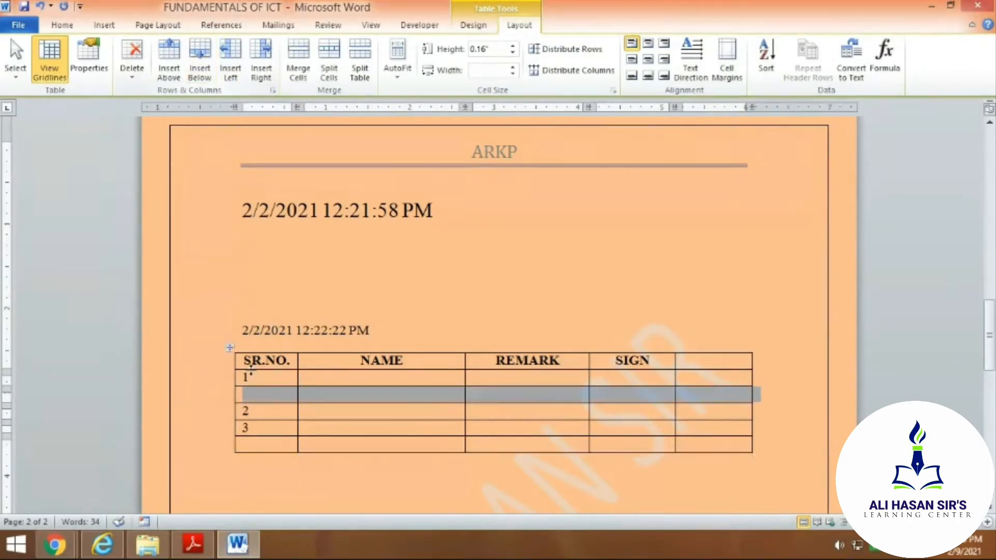
pyautogui.click(279, 395)
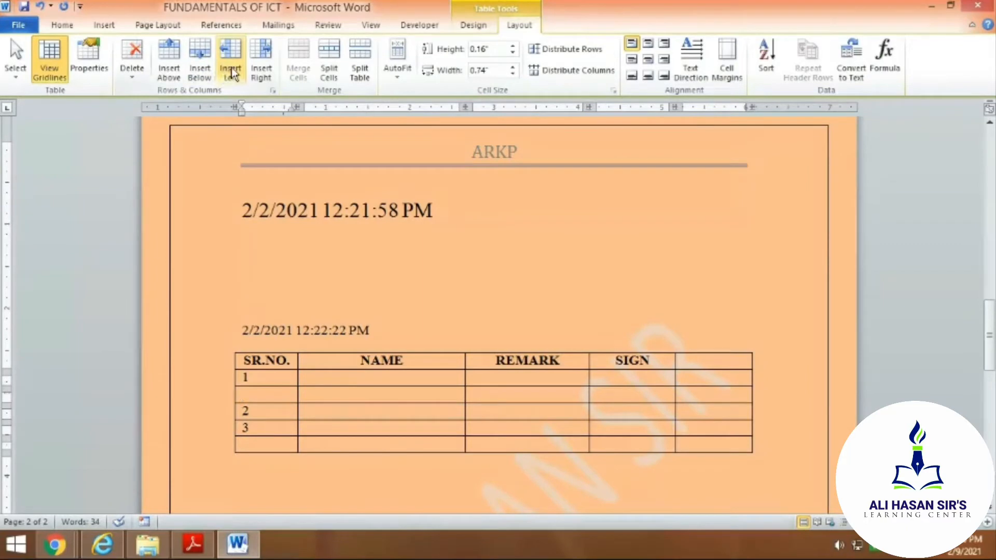
# Step: Review the insertion options for the NAME cell of the empty row below row 1
pyautogui.rightClick(326, 394)
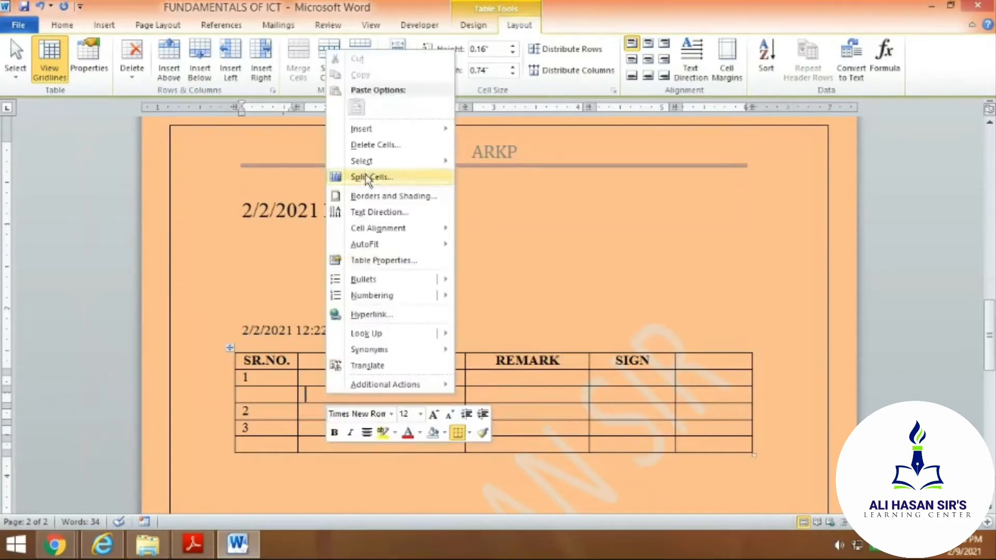
pyautogui.moveTo(363, 129)
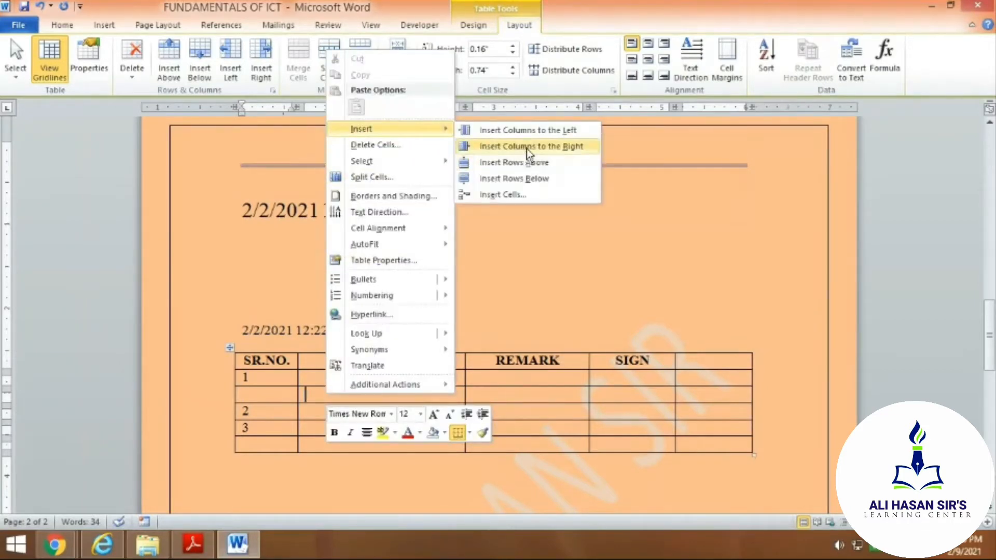
pyautogui.click(532, 401)
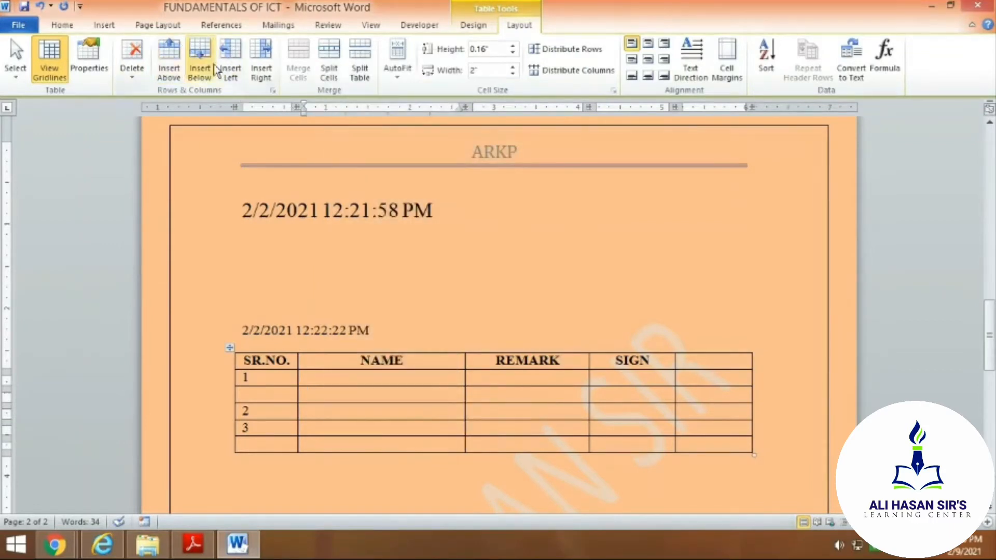
# Step: Insert five more empty rows below the empty row that follows row 1
pyautogui.click(200, 73)
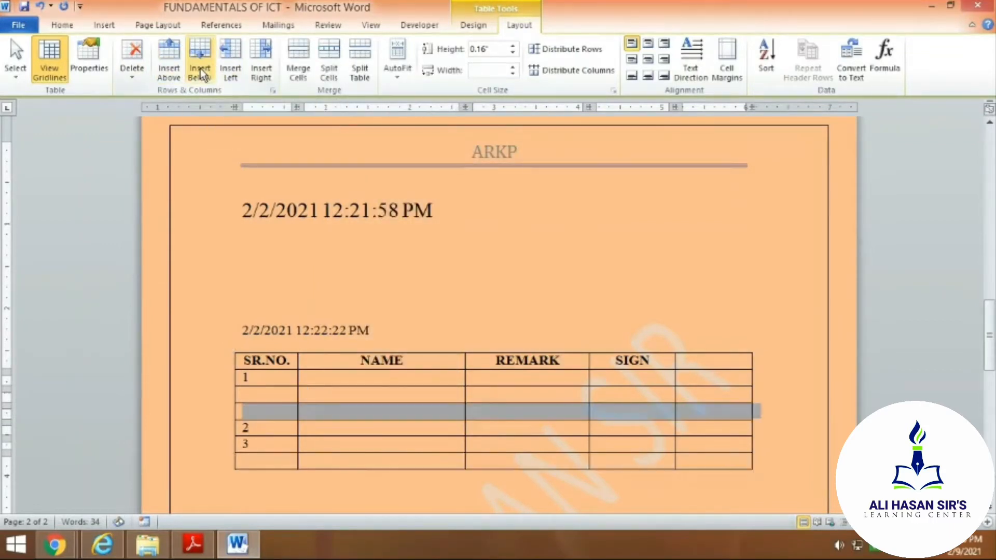
pyautogui.click(200, 73)
pyautogui.click(200, 73)
pyautogui.click(201, 72)
pyautogui.click(201, 73)
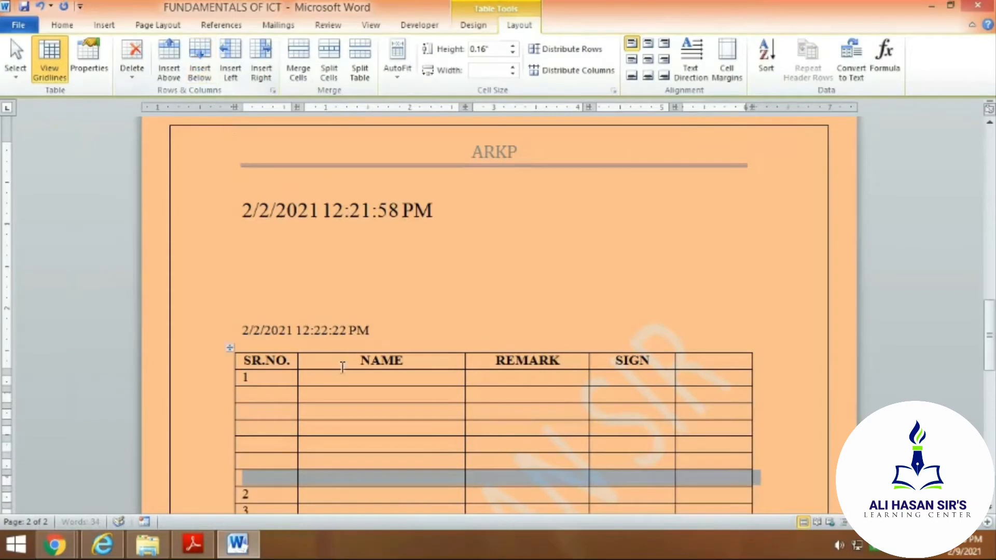
pyautogui.click(305, 394)
pyautogui.scroll(-2, 335, 410)
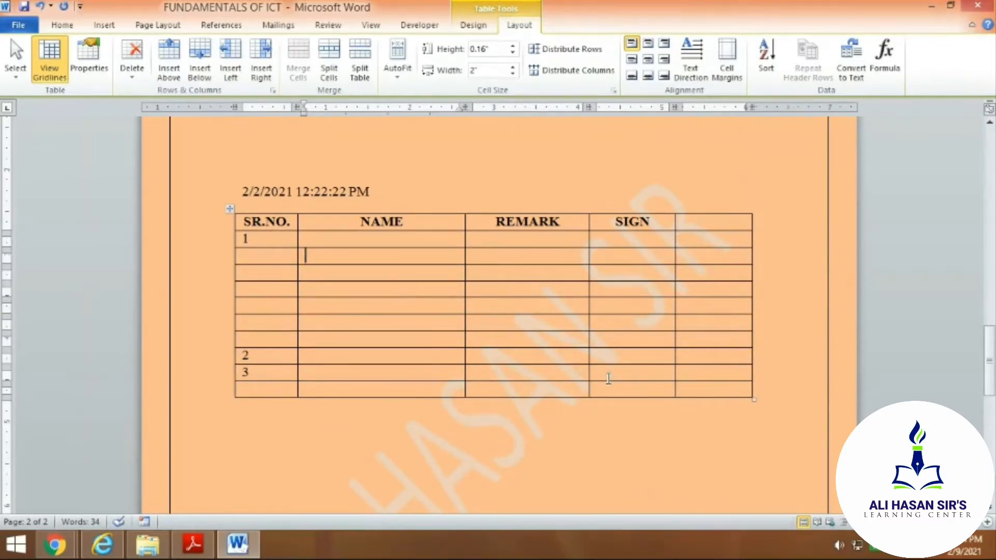
# Step: Undo the six empty-row insertions between rows 1 and 2 of the table
pyautogui.hotkey('ctrl', 'z')
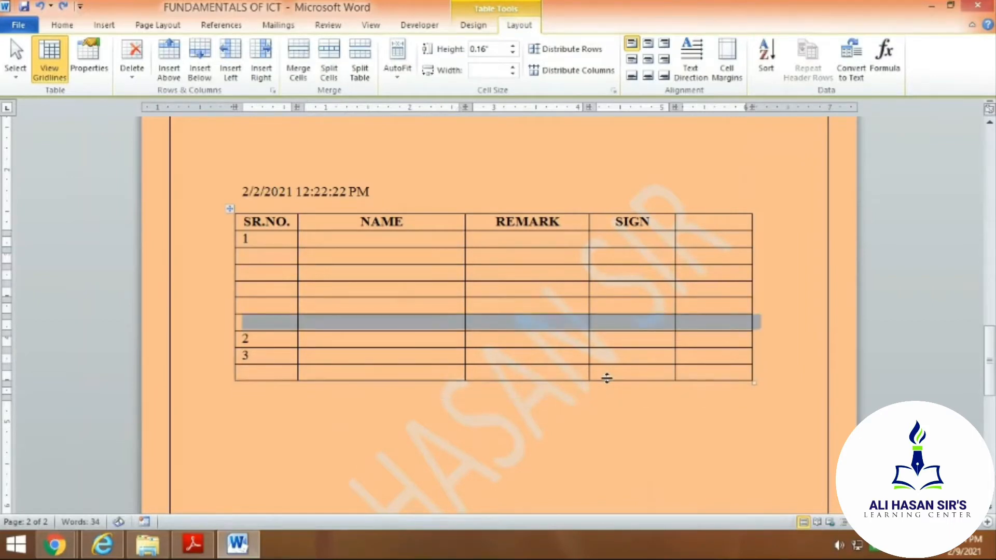
pyautogui.hotkey('ctrl', 'z')
pyautogui.hotkey('ctrl', 'z')
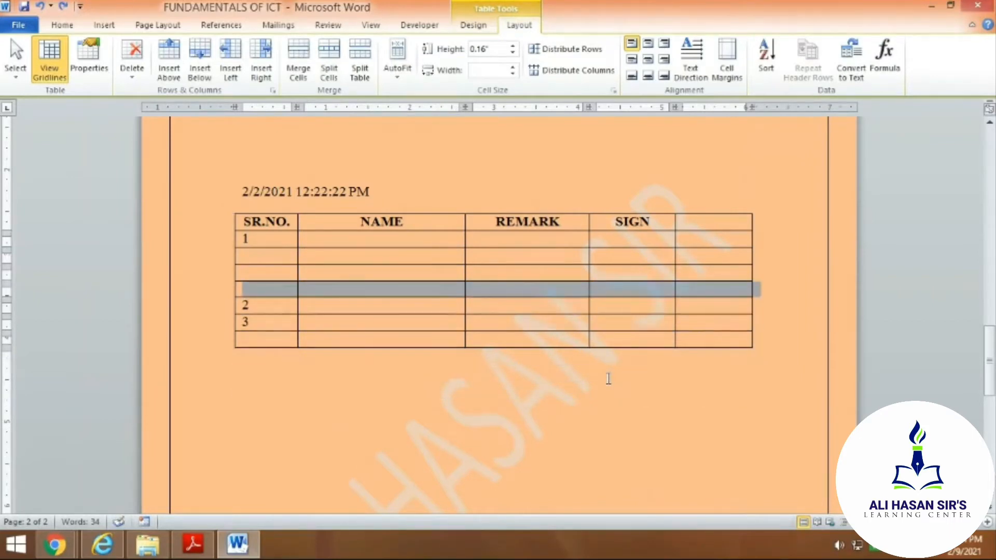
pyautogui.hotkey('ctrl', 'z')
pyautogui.hotkey('ctrl', 'z')
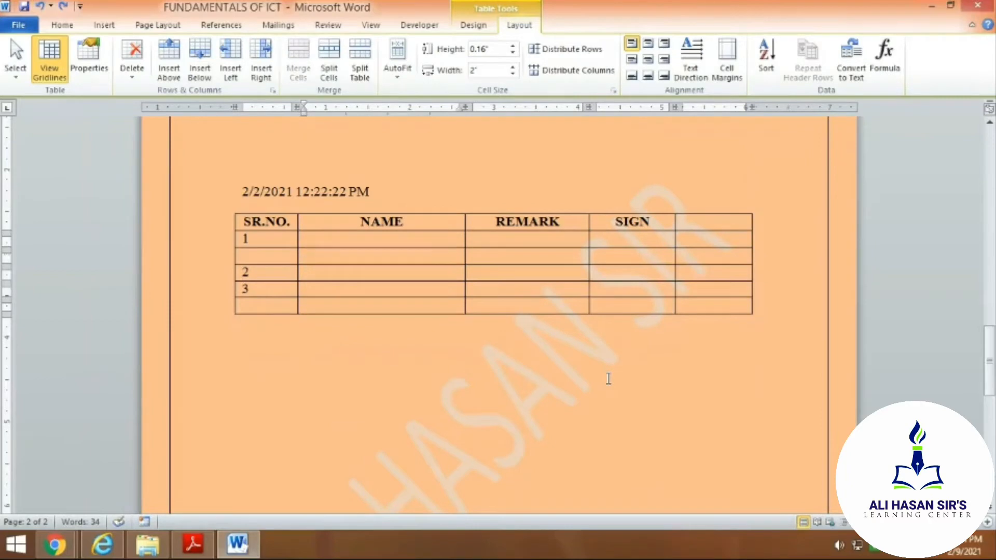
pyautogui.hotkey('ctrl', 'z')
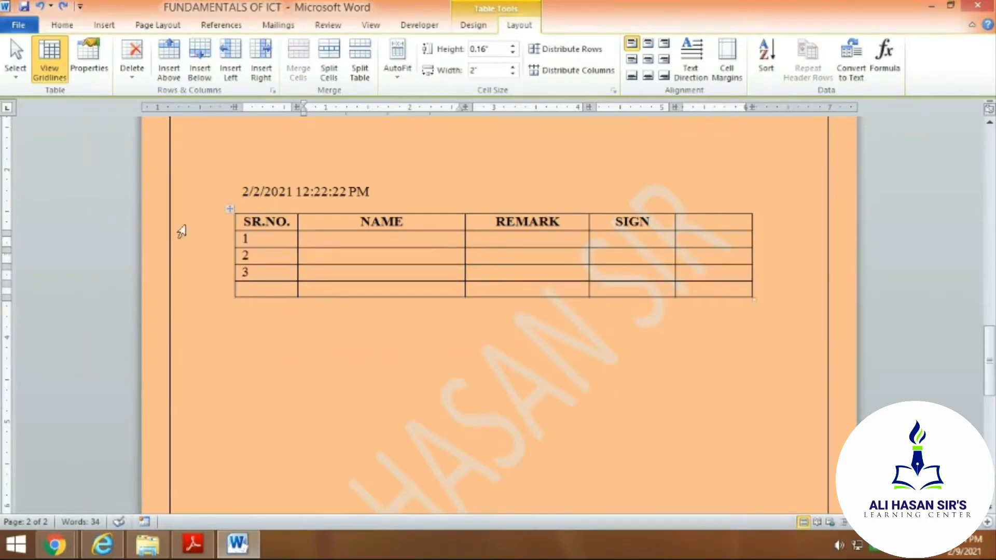
# Step: Place the cursor in row 1's NAME cell and review the table design and layout options
pyautogui.click(367, 378)
pyautogui.scroll(1, 468, 397)
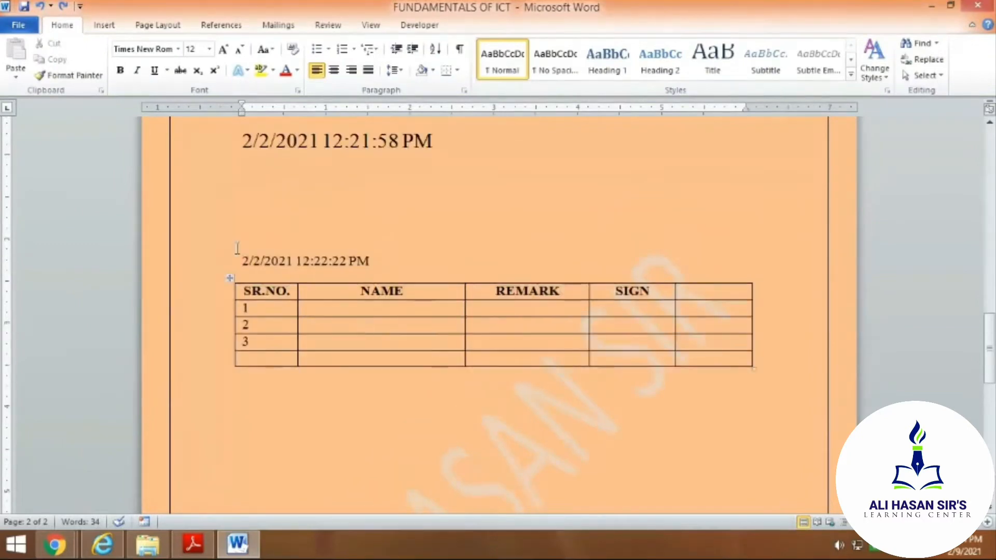
pyautogui.click(338, 309)
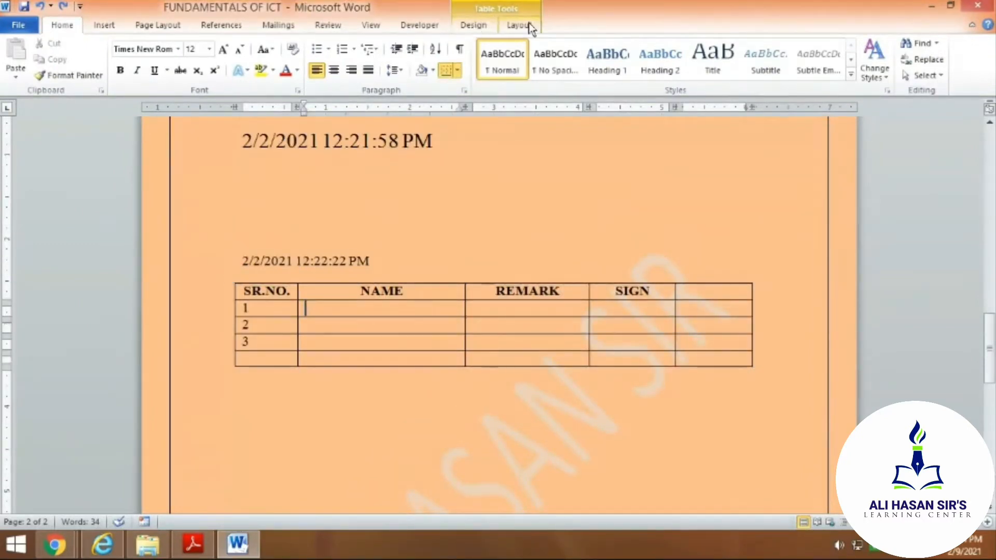
pyautogui.click(474, 26)
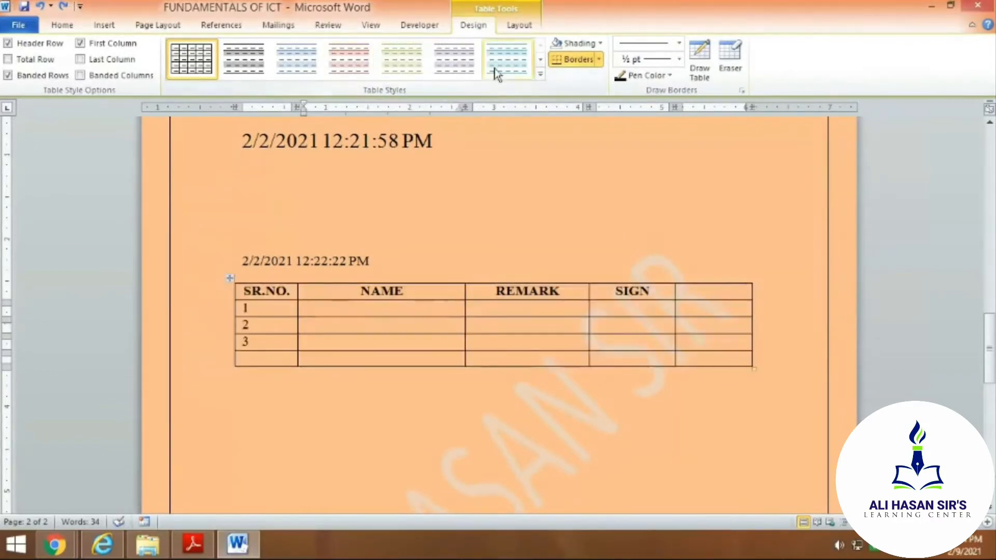
pyautogui.click(521, 25)
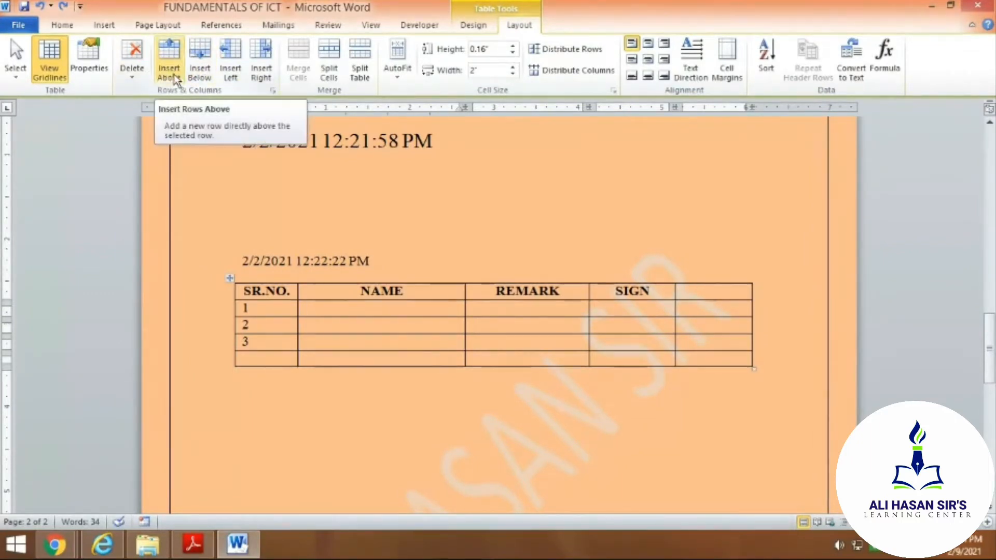
# Step: Switch to the Google Meet call to check on the participants, and return to the Word document
pyautogui.moveTo(54, 545)
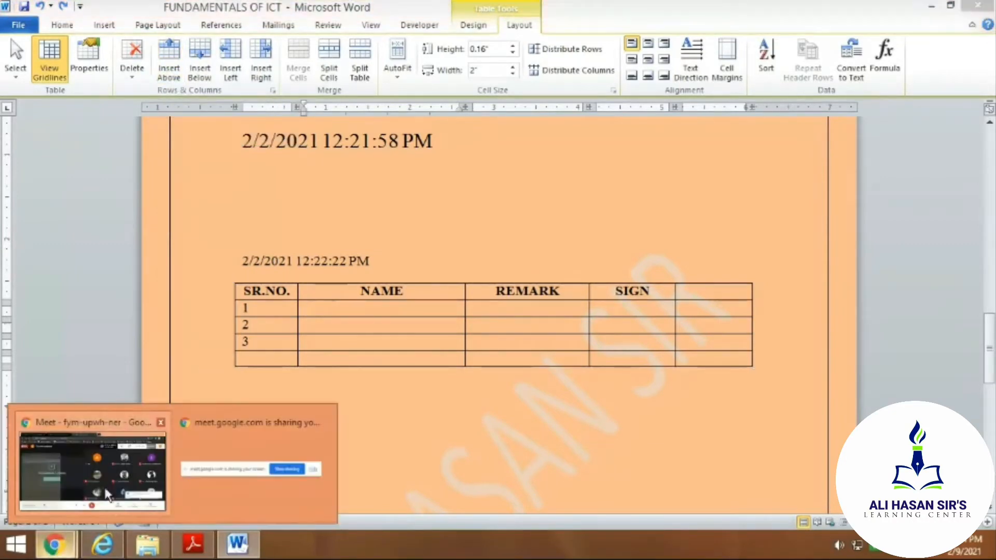
pyautogui.click(75, 495)
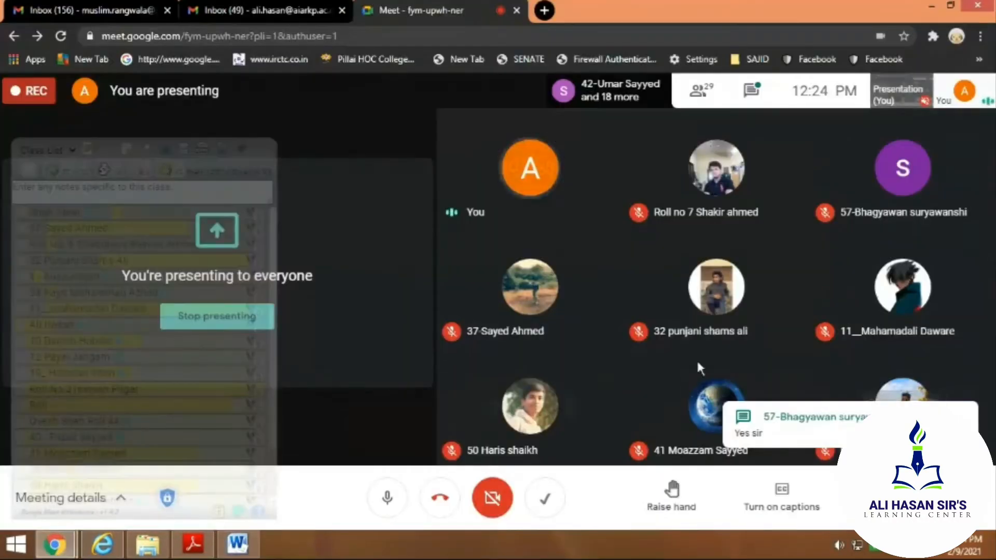
pyautogui.click(238, 545)
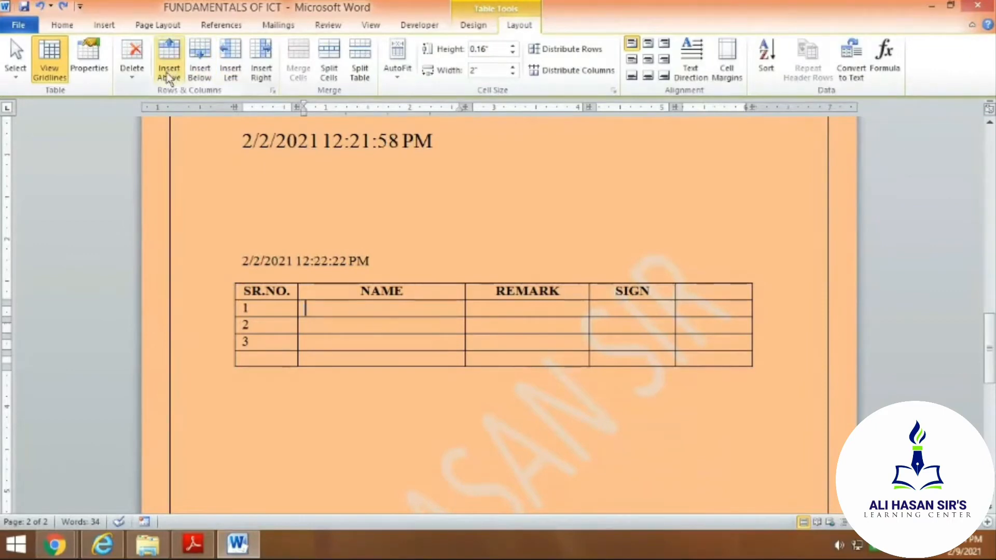
# Step: Insert five empty rows below row 1 of the table
pyautogui.click(206, 73)
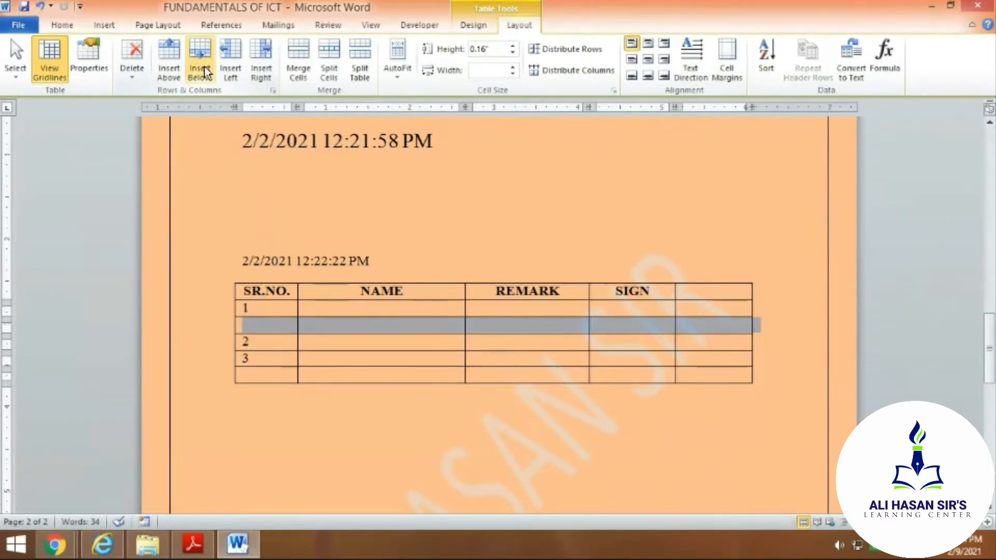
pyautogui.click(199, 68)
pyautogui.click(200, 67)
pyautogui.click(199, 68)
pyautogui.click(199, 67)
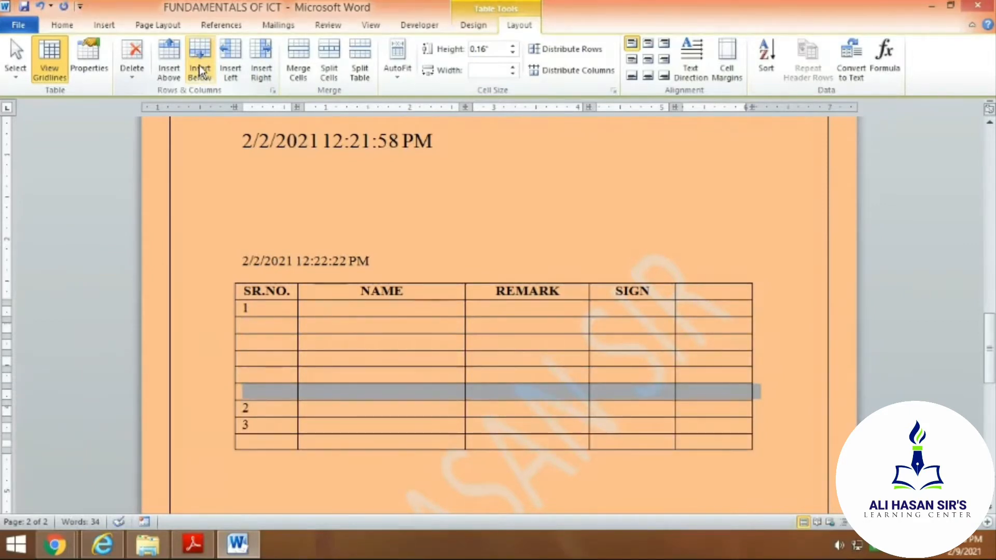
# Step: Review the cell editing options available for row 2's NAME cell, and dismiss them
pyautogui.click(331, 408)
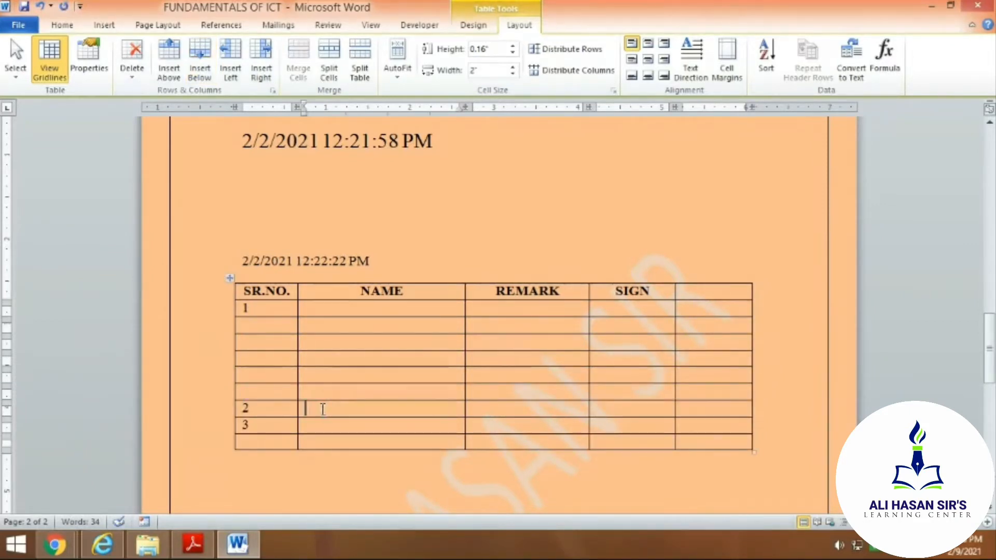
pyautogui.rightClick(321, 408)
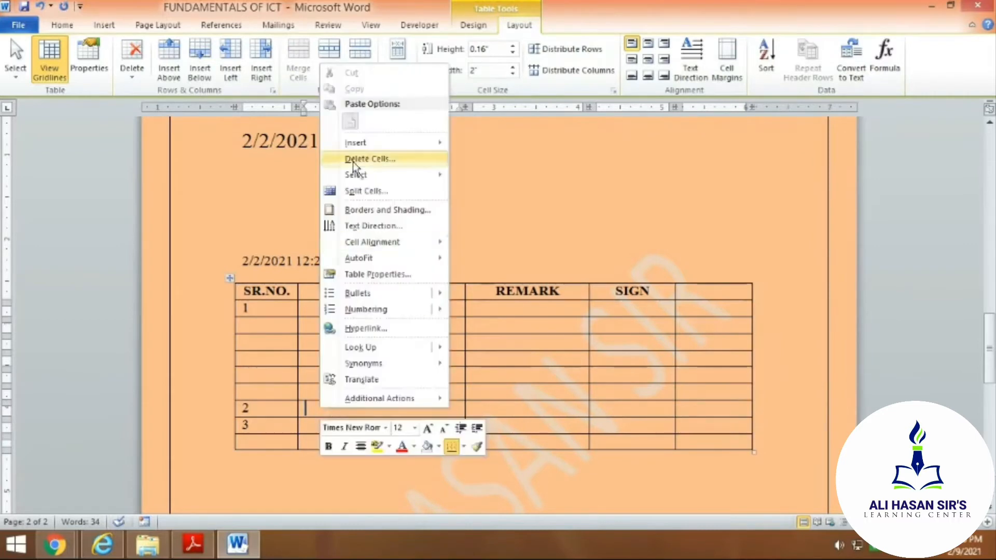
pyautogui.moveTo(360, 148)
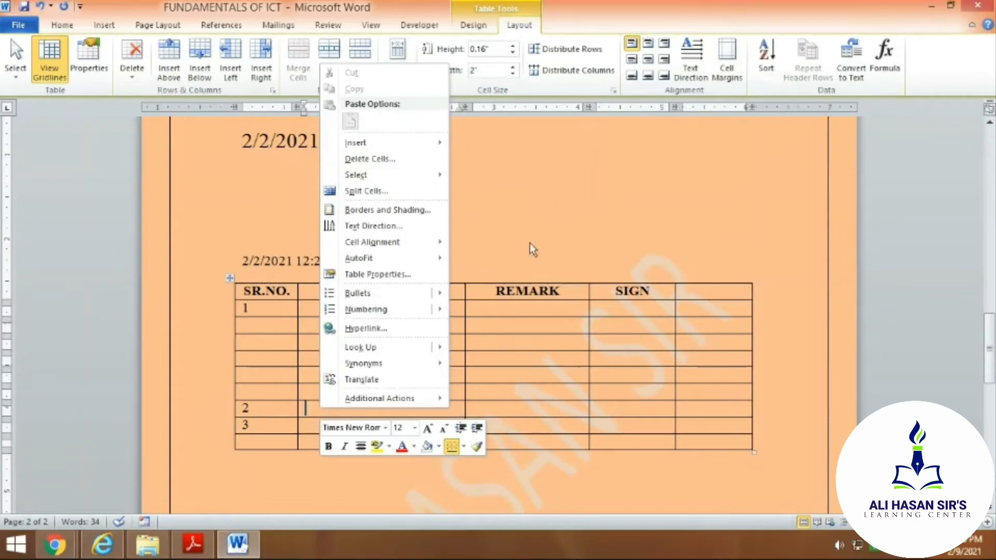
pyautogui.click(577, 347)
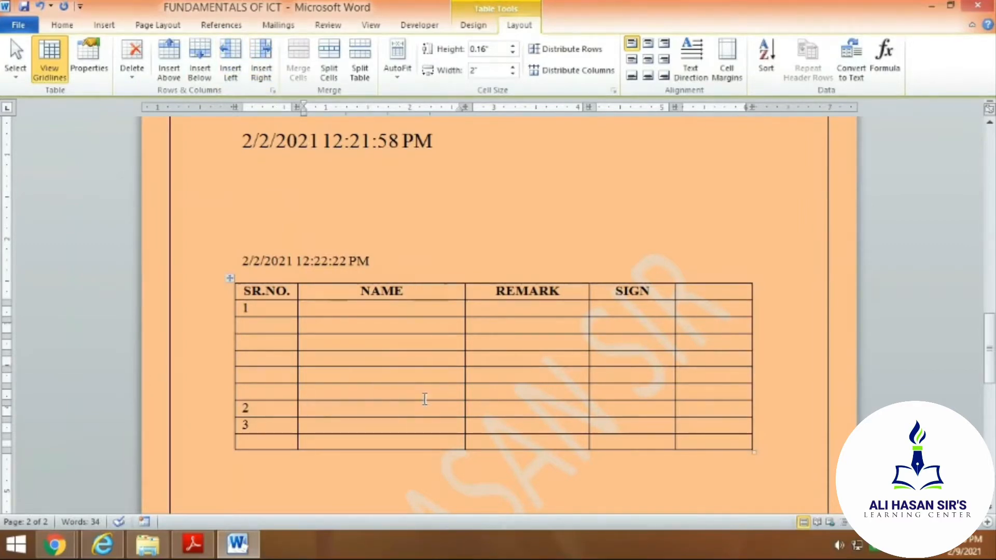
# Step: Remove the five empty rows between rows 1 and 2 one after another
pyautogui.press('BackSpace')
pyautogui.press('BackSpace')
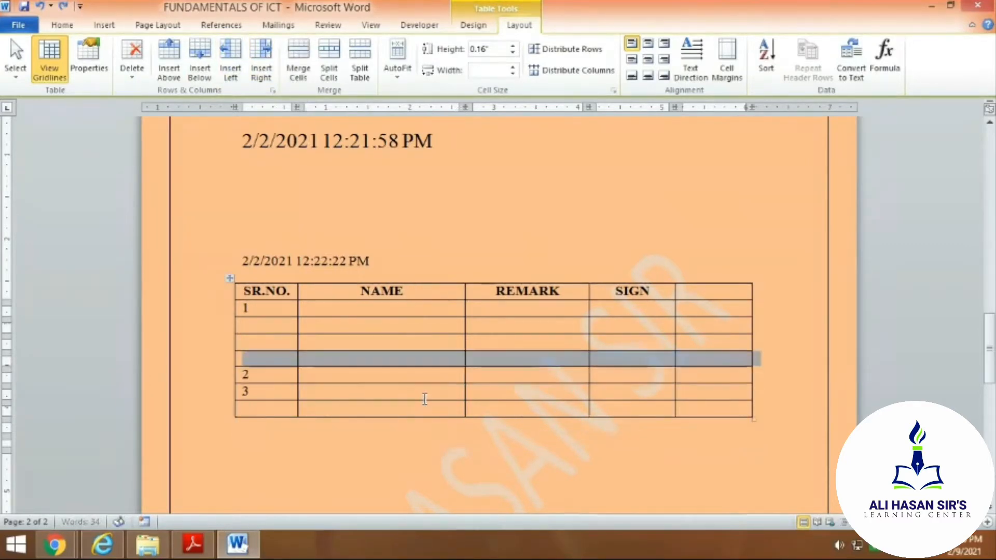
pyautogui.press('BackSpace')
pyautogui.press('BackSpace')
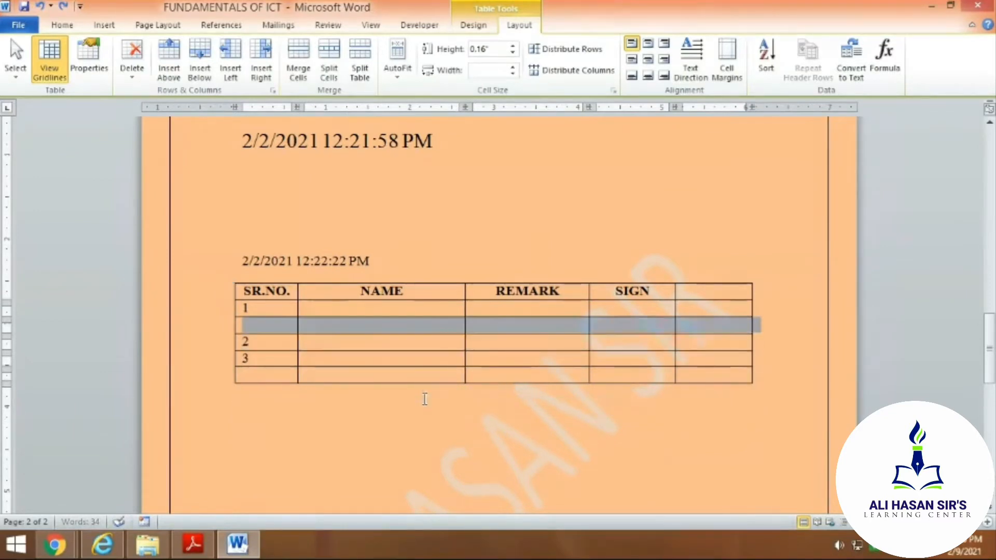
pyautogui.press('BackSpace')
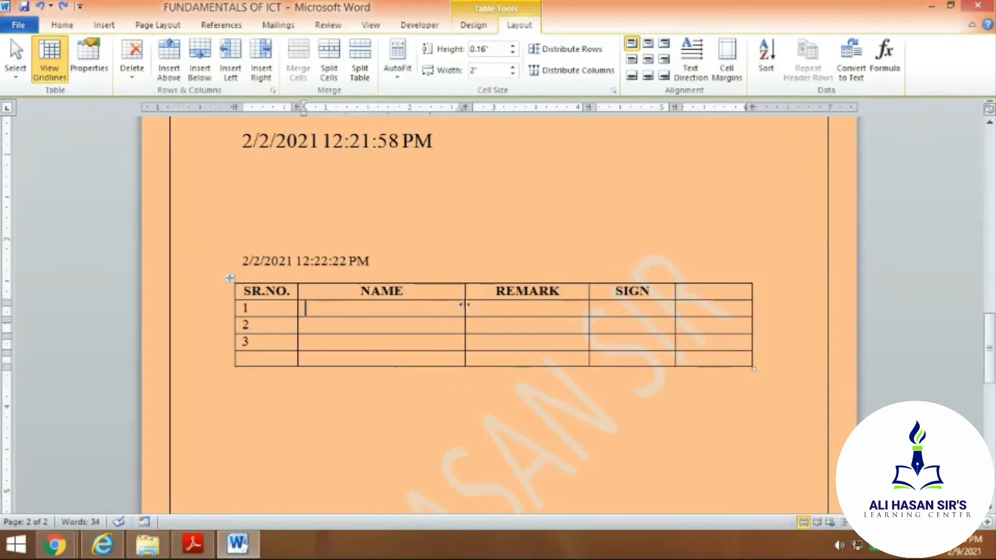
# Step: Try inserting an empty column to the right of the REMARK column, and remove it again
pyautogui.click(565, 293)
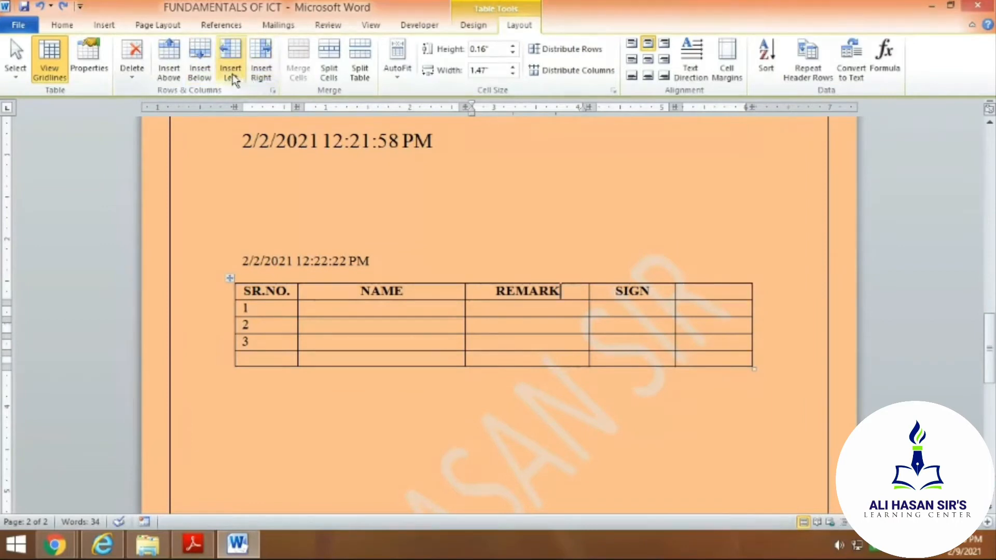
pyautogui.click(268, 79)
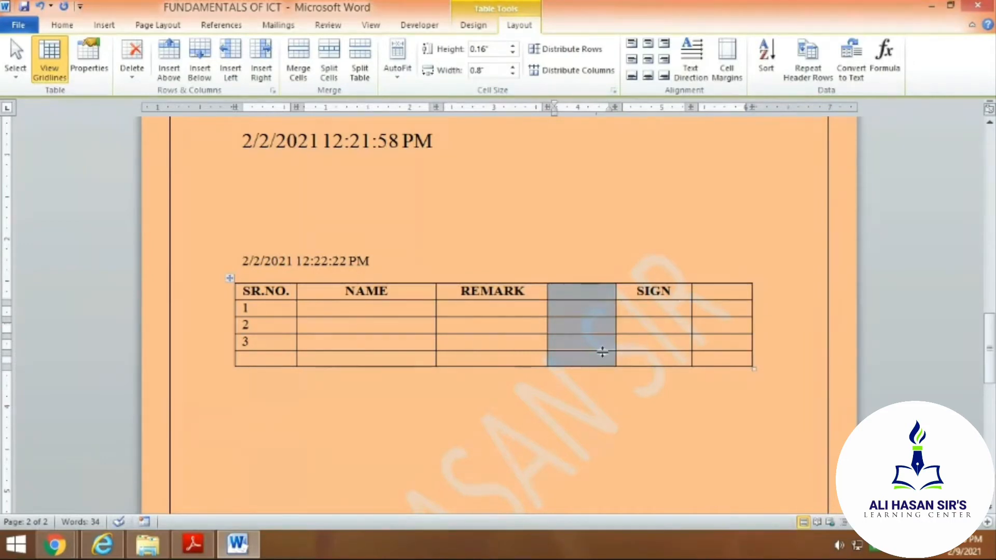
pyautogui.press('BackSpace')
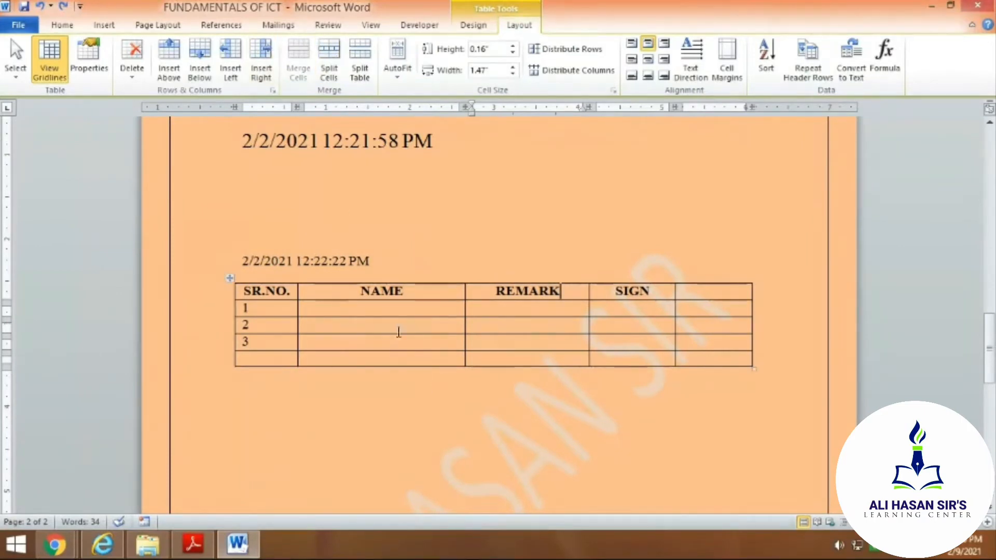
# Step: Try splitting row 1's NAME cell into 2 columns and 1 row, and undo the split
pyautogui.click(324, 311)
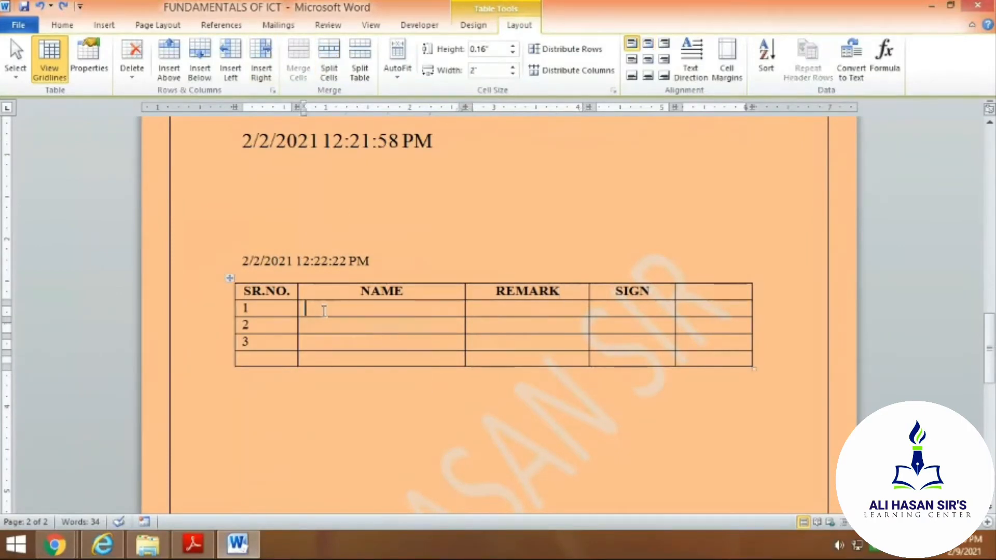
pyautogui.click(329, 73)
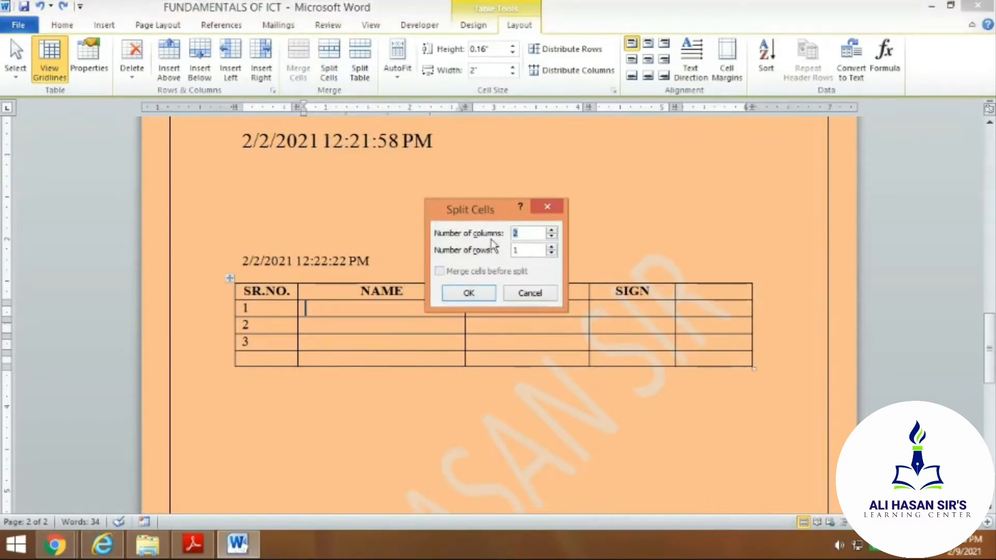
pyautogui.click(518, 236)
pyautogui.click(469, 294)
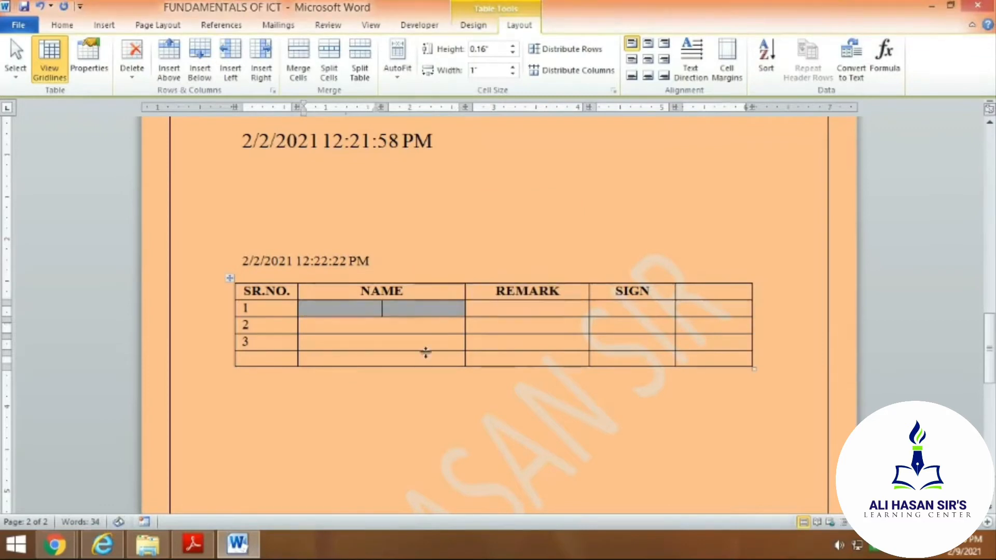
pyautogui.click(416, 340)
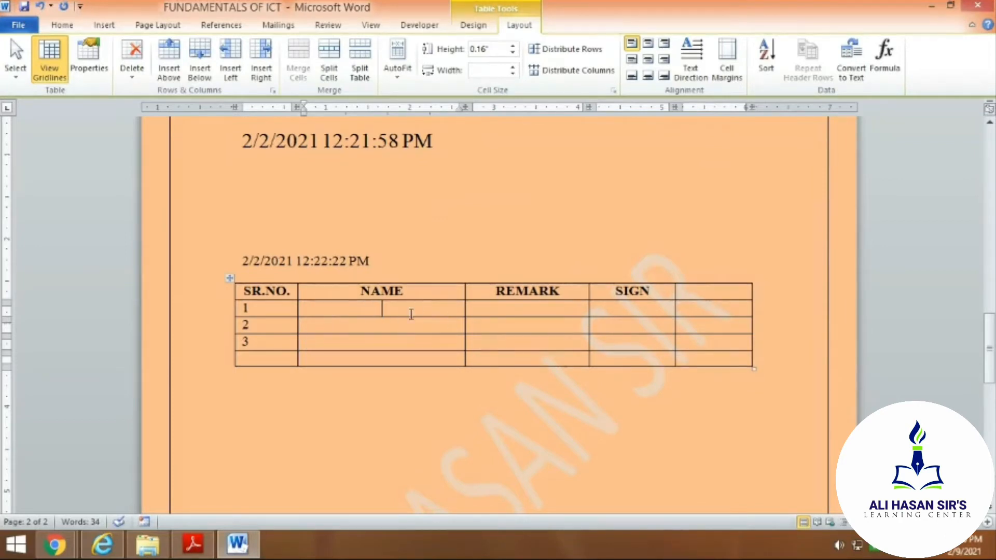
pyautogui.hotkey('ctrl', 'z')
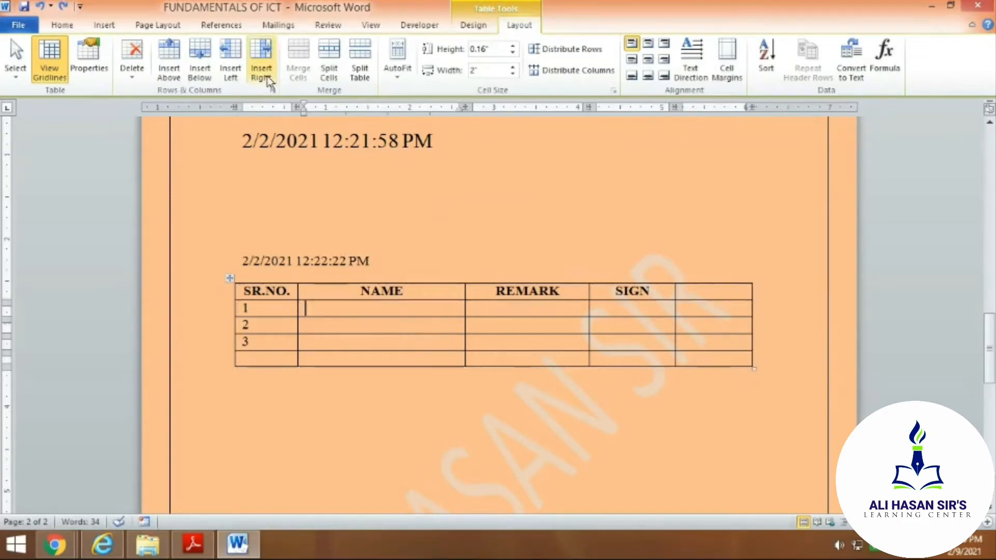
# Step: Split the table at row 2 so that rows 2 and 3 start a separate table
pyautogui.click(335, 327)
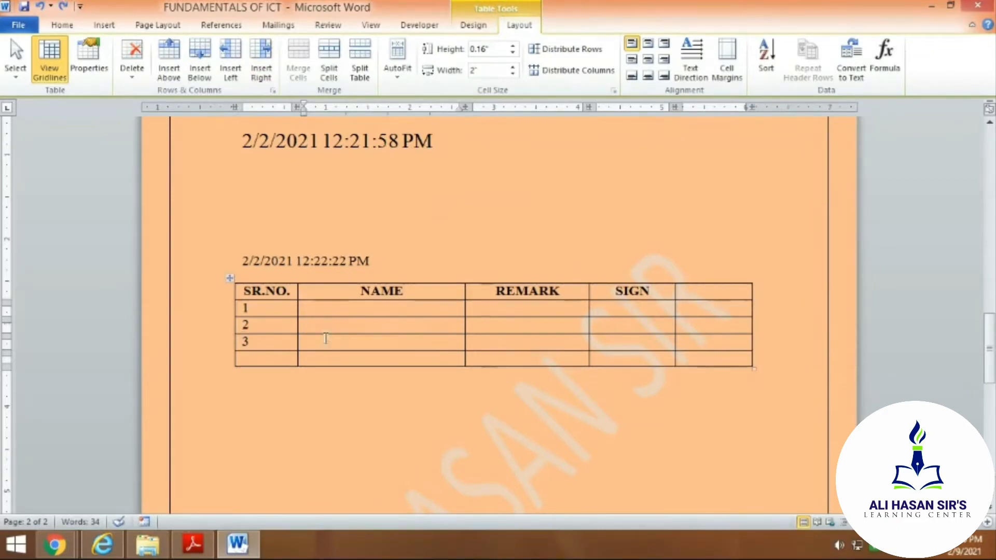
pyautogui.click(278, 327)
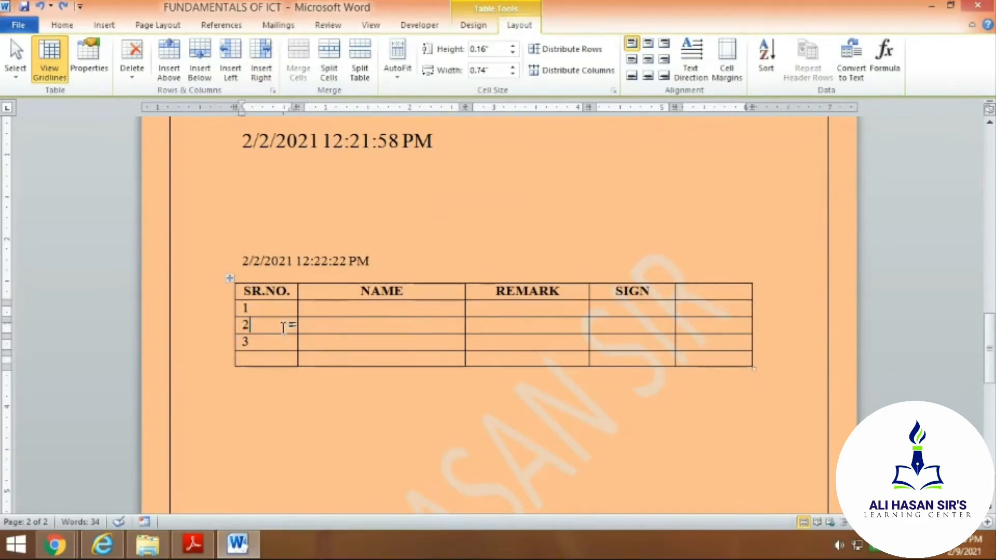
pyautogui.click(360, 57)
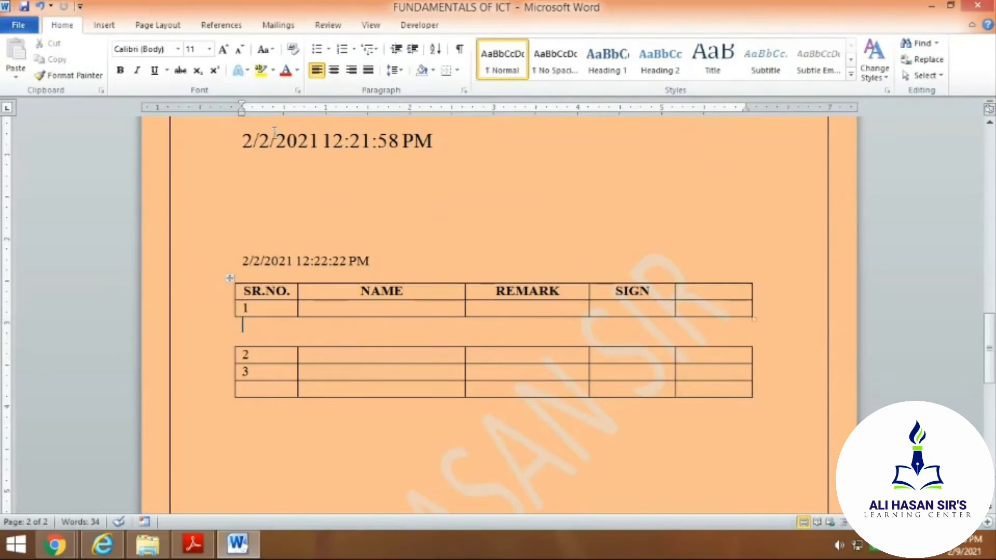
pyautogui.click(334, 353)
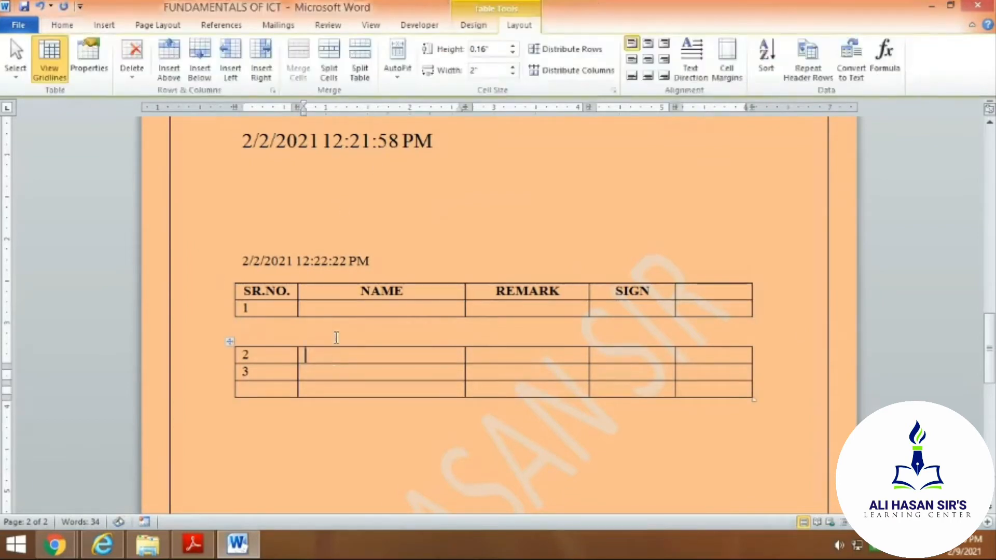
pyautogui.click(338, 328)
pyautogui.click(338, 310)
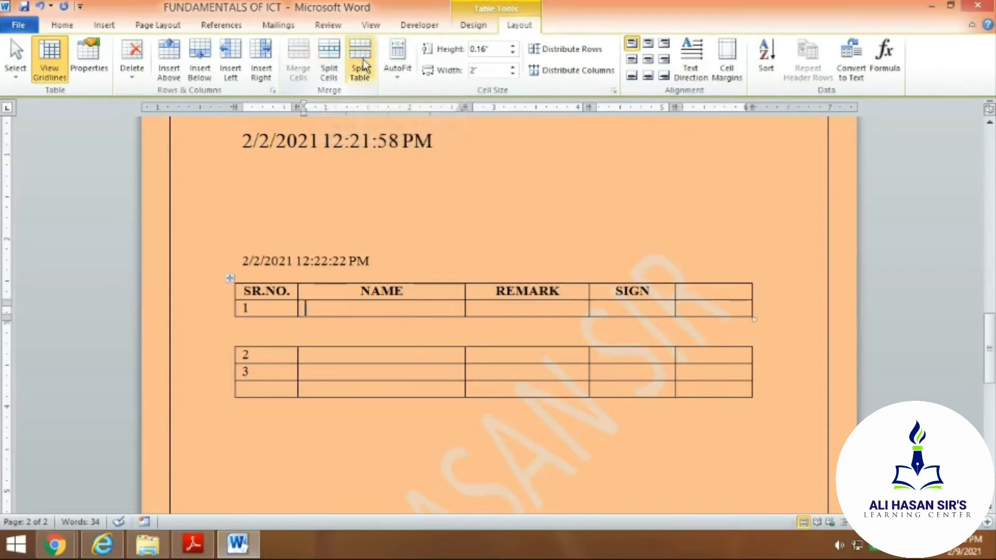
pyautogui.click(345, 357)
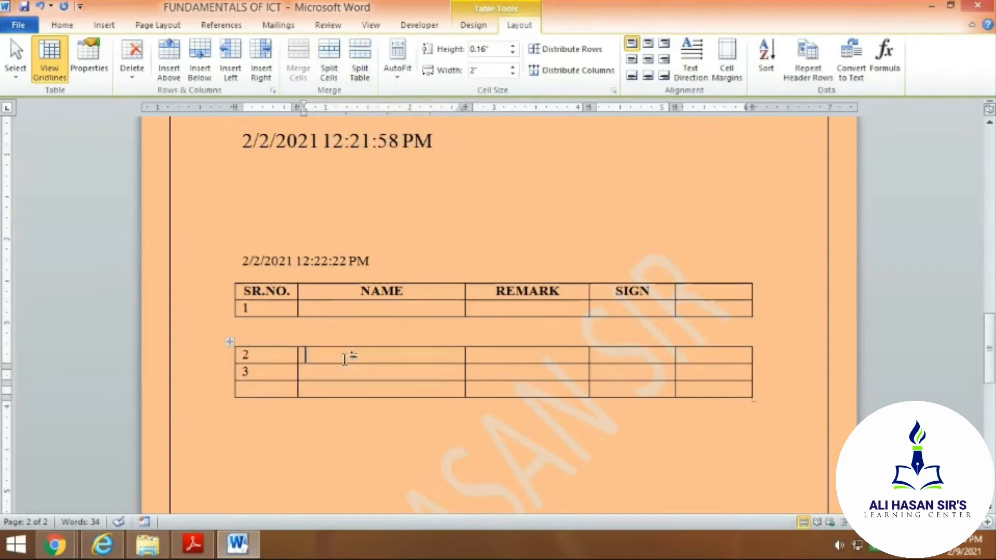
pyautogui.click(332, 312)
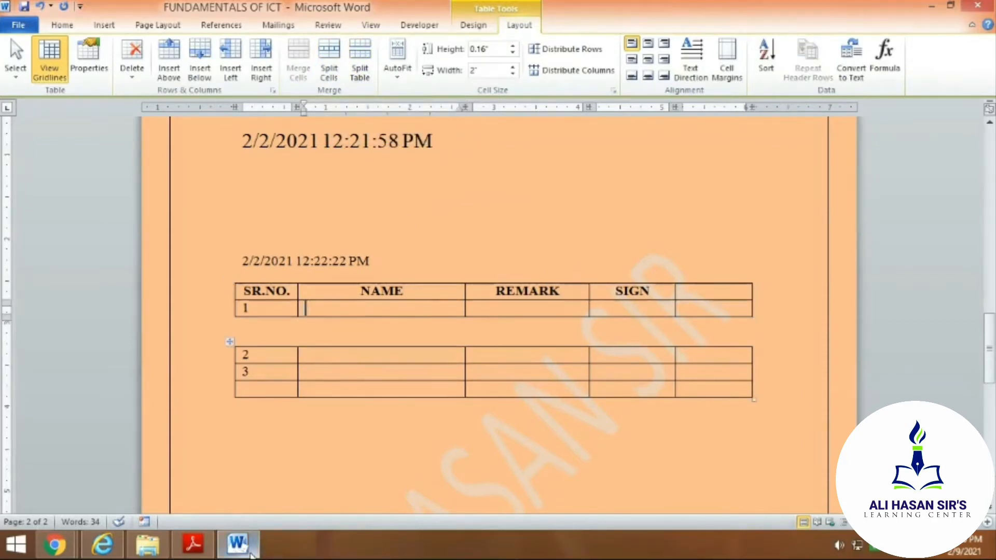
pyautogui.moveTo(238, 544)
pyautogui.moveTo(55, 545)
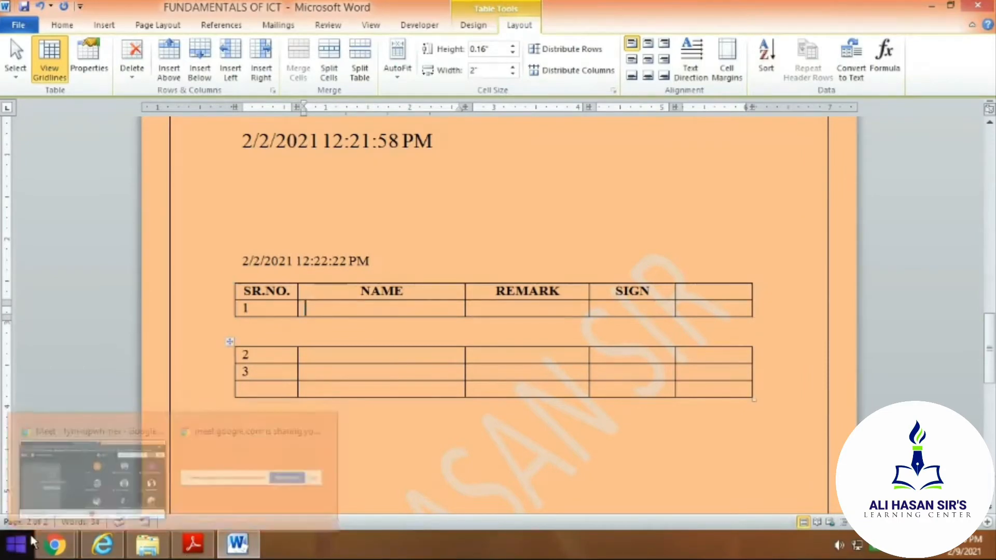
pyautogui.moveTo(211, 433)
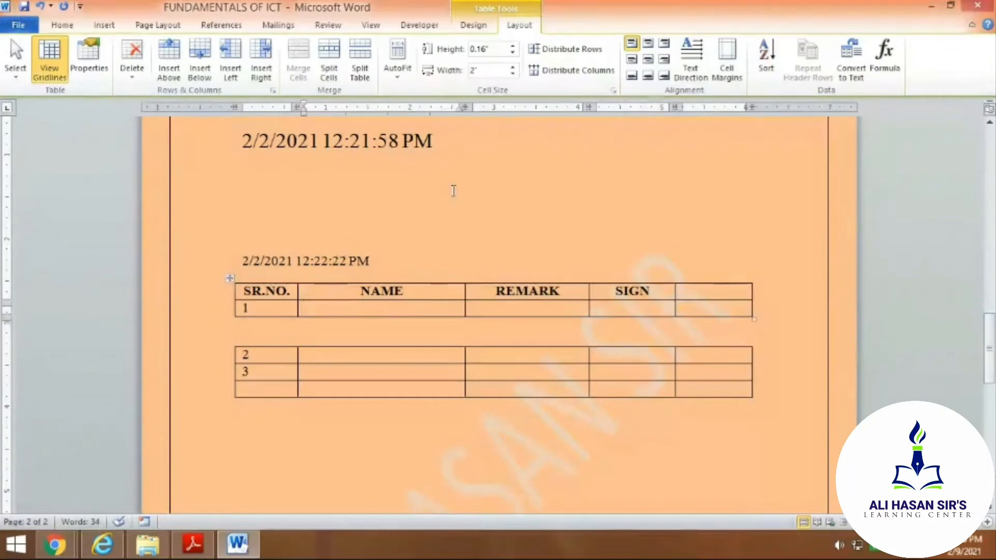
# Step: Rejoin the two split tables into one by deleting the empty line between rows 1 and 2
pyautogui.press('Down')
pyautogui.press('Delete')
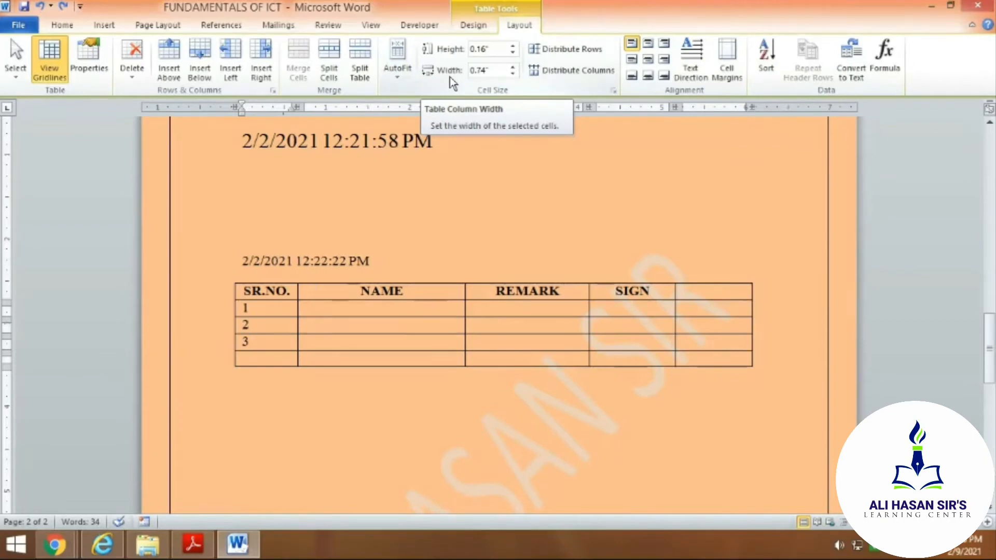
pyautogui.click(336, 327)
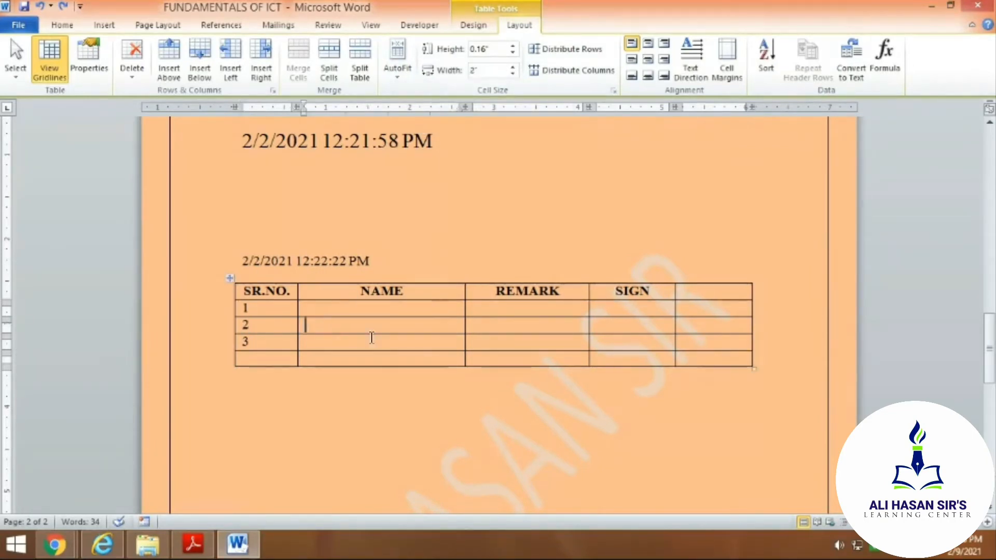
pyautogui.click(323, 309)
pyautogui.click(327, 327)
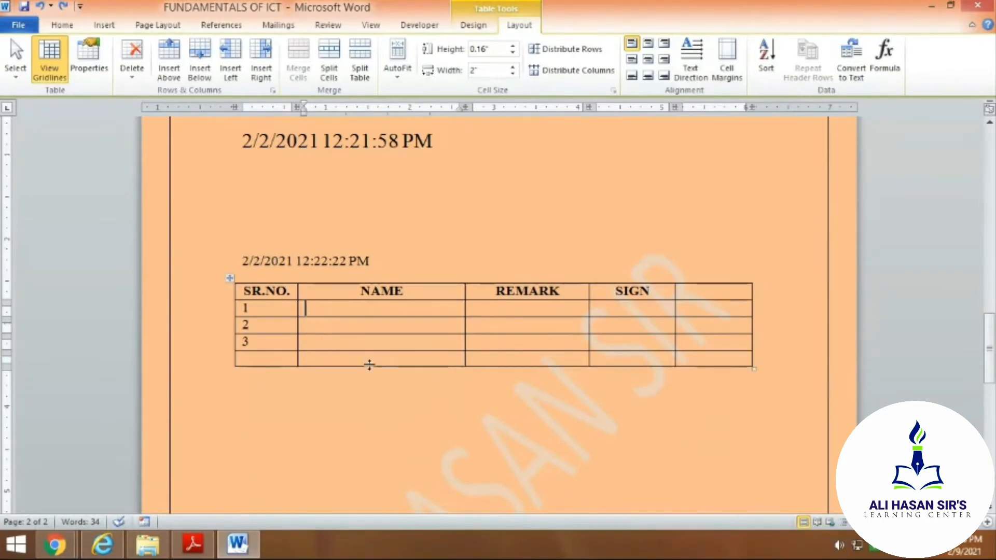
pyautogui.click(309, 328)
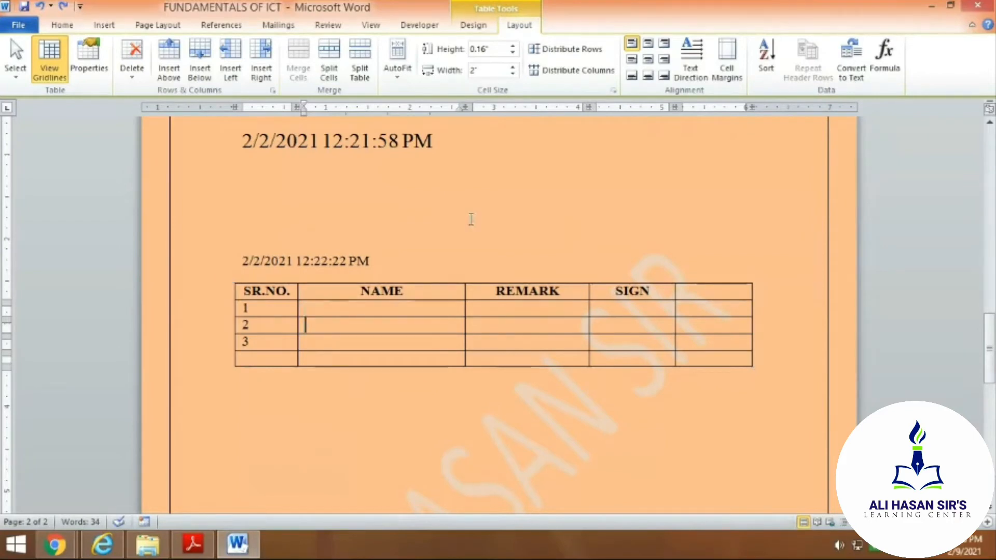
pyautogui.click(311, 307)
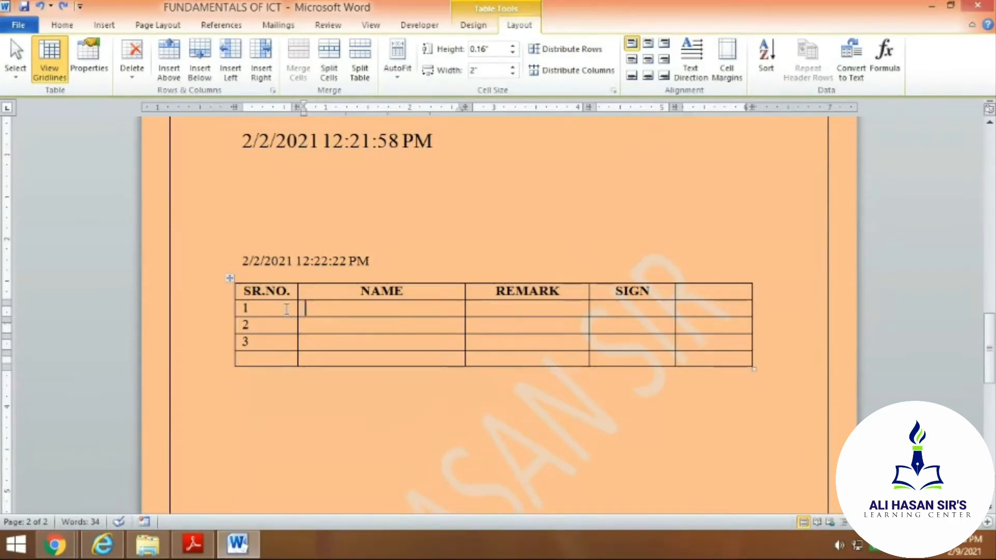
pyautogui.click(287, 309)
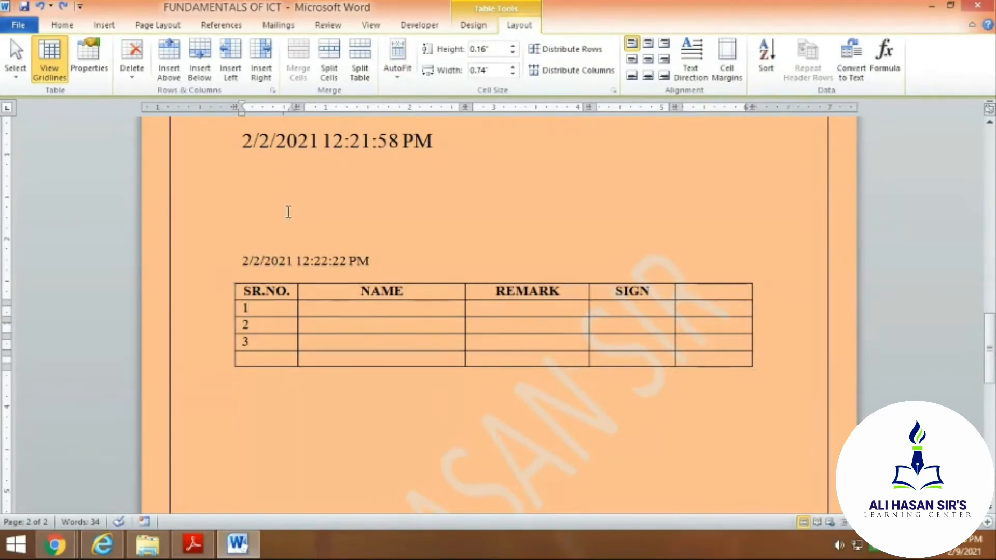
pyautogui.moveTo(338, 292); pyautogui.dragTo(737, 301)
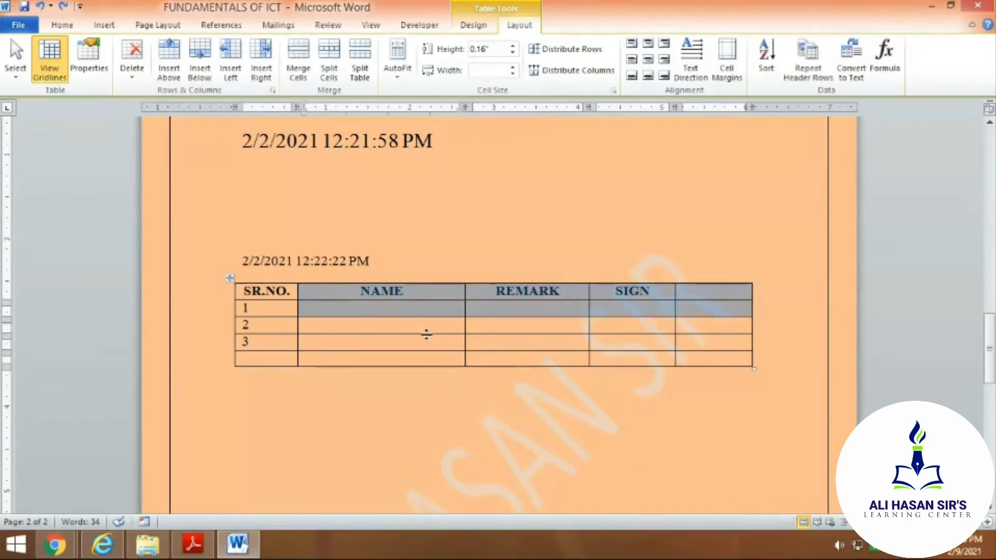
pyautogui.click(337, 324)
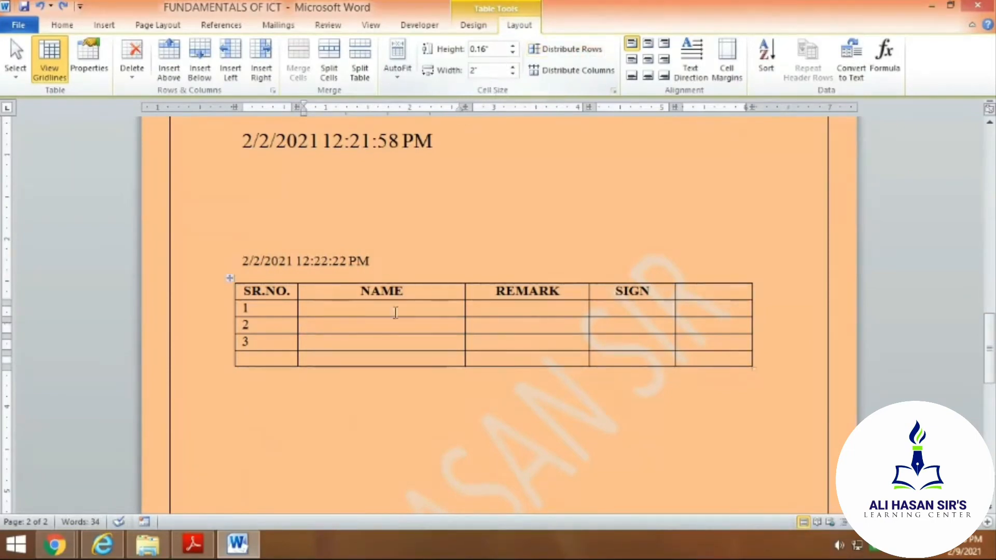
pyautogui.click(306, 310)
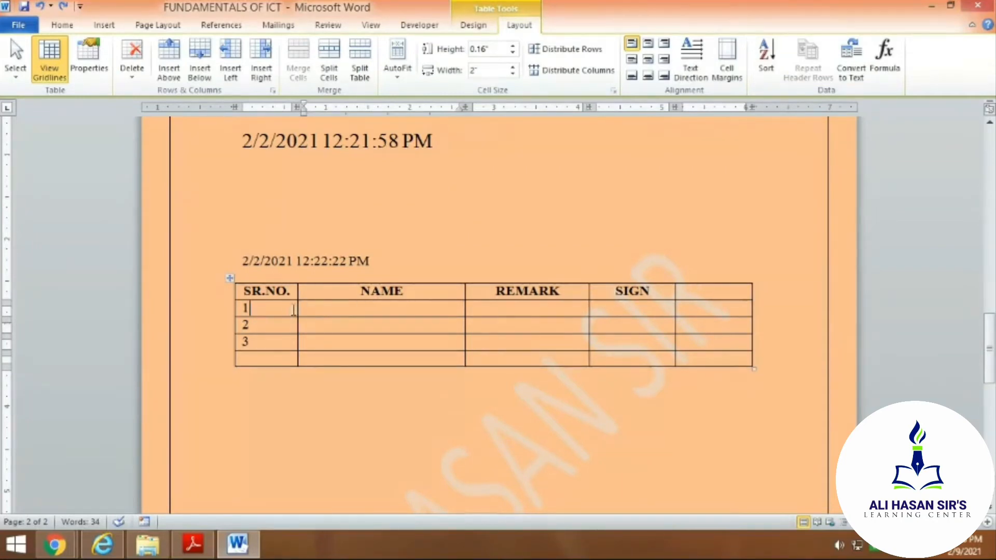
# Step: Select row 1's cells under NAME and REMARK and reduce their height to 0"
pyautogui.moveTo(250, 308); pyautogui.dragTo(467, 310)
pyautogui.click(316, 309)
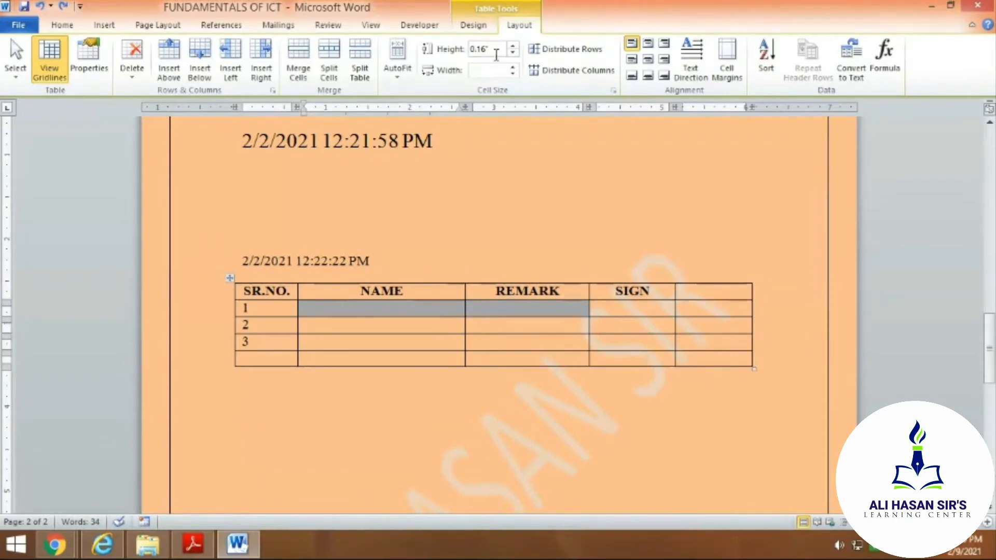
pyautogui.click(513, 52)
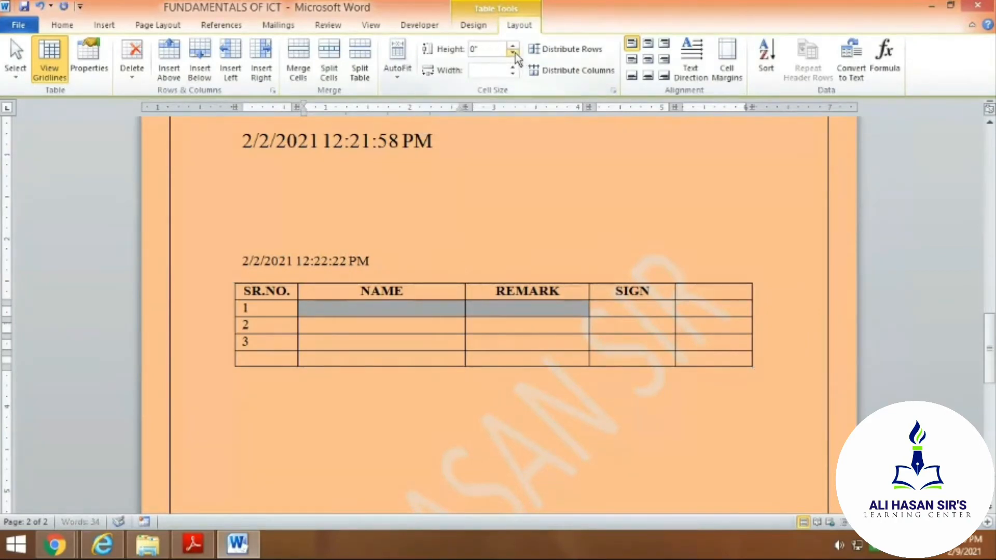